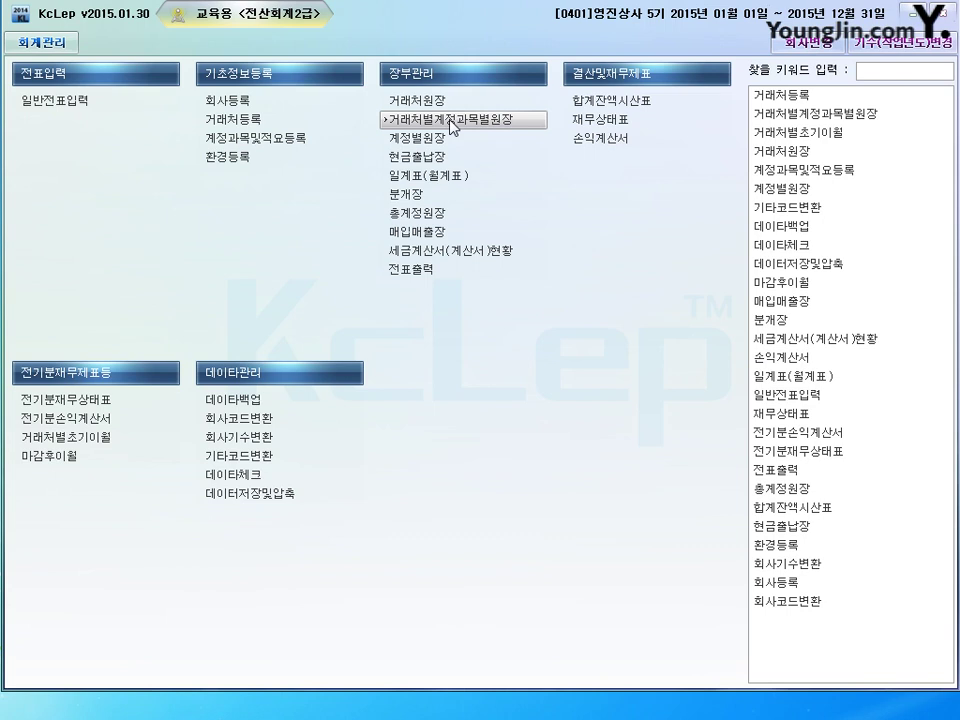
Open the 내용 view of 거래처원장 and set the inquiry period from January 1 to January 31, 2015
{"action": "left_click", "coordinate": [453, 126]}
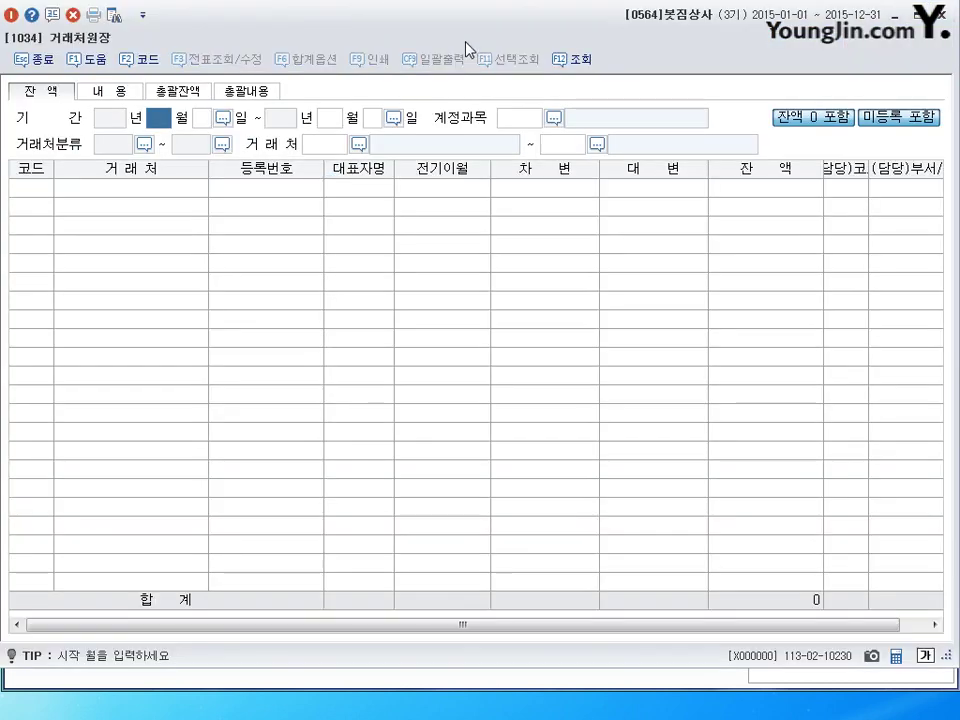
{"action": "left_click", "coordinate": [135, 90]}
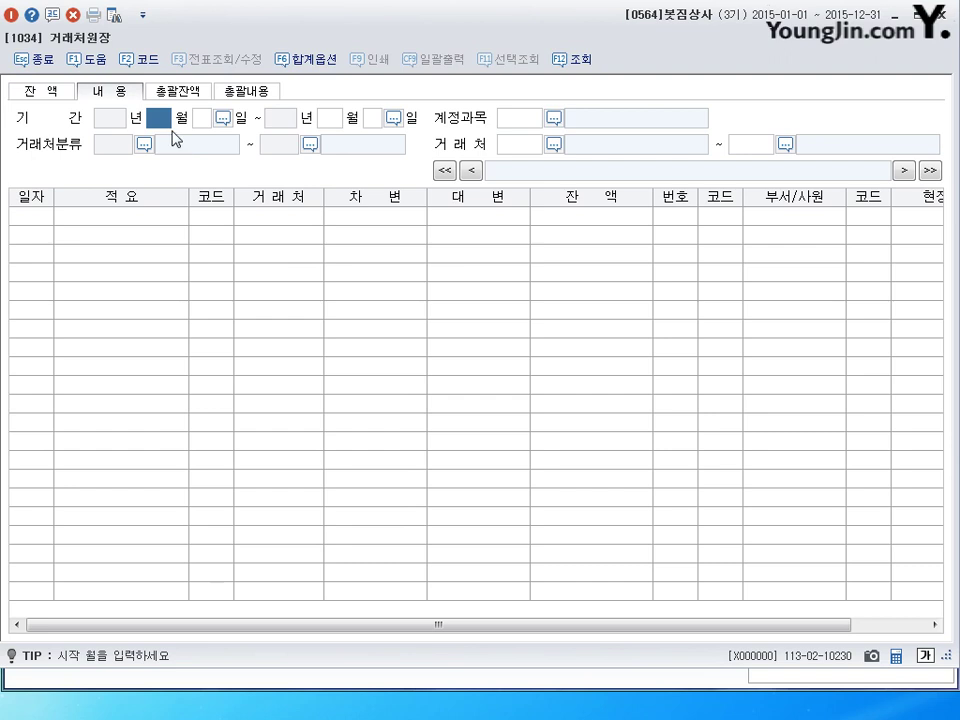
{"action": "type", "text": "1"}
{"action": "key", "text": "Return"}
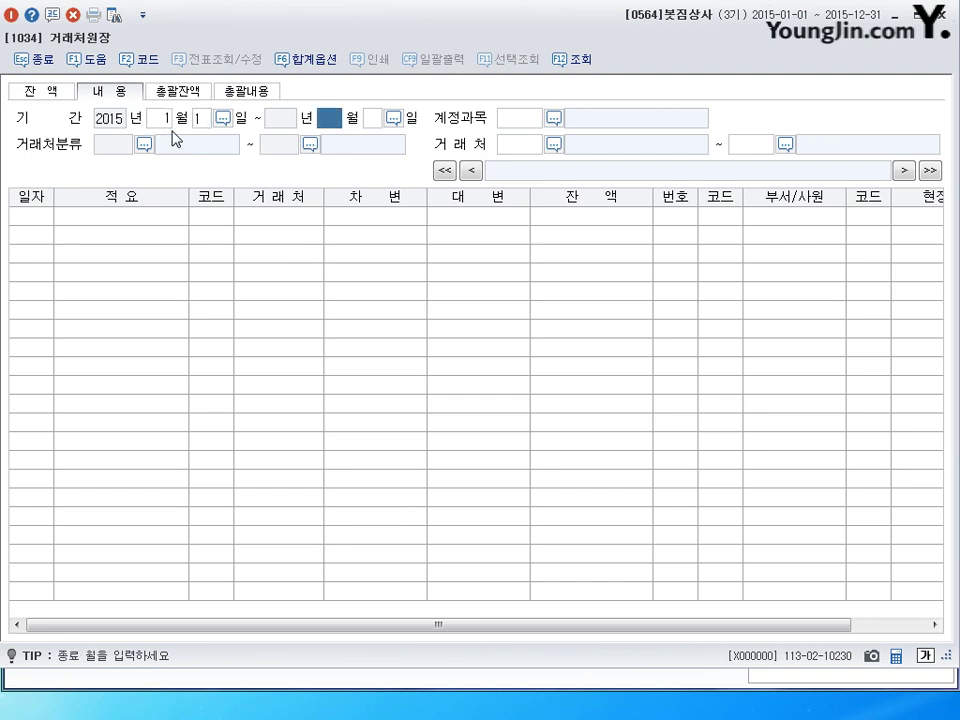
{"action": "type", "text": "1"}
{"action": "key", "text": "Return"}
{"action": "type", "text": "31"}
{"action": "key", "text": "Return"}
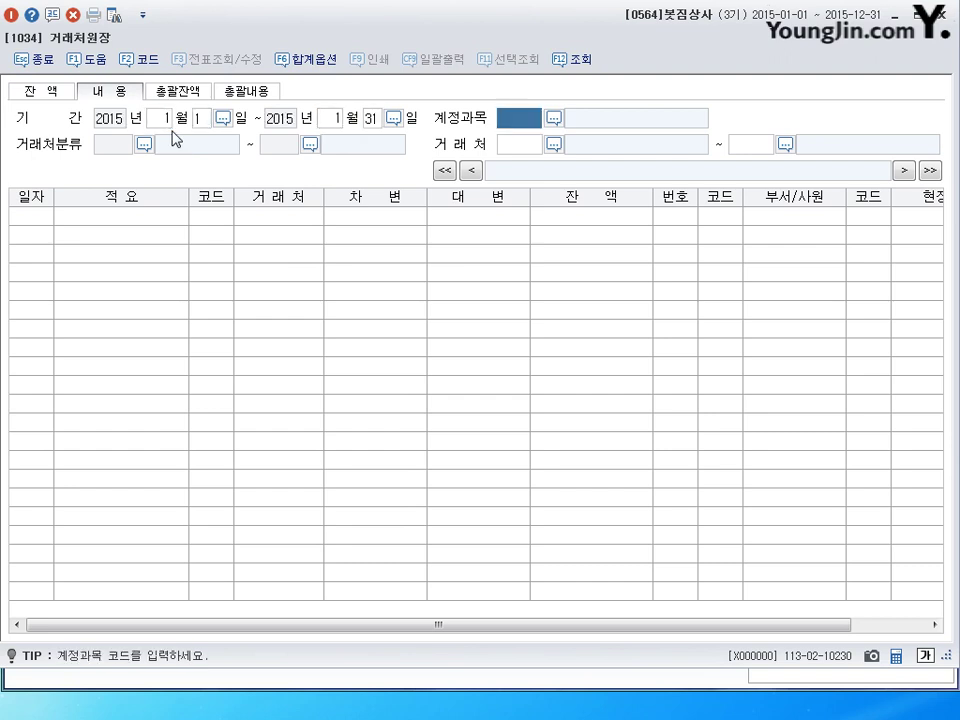
Query the ledger for account 0108 외상매출금 with 서울가방 as both the first and last customer
{"action": "type", "text": "108"}
{"action": "key", "text": "Return"}
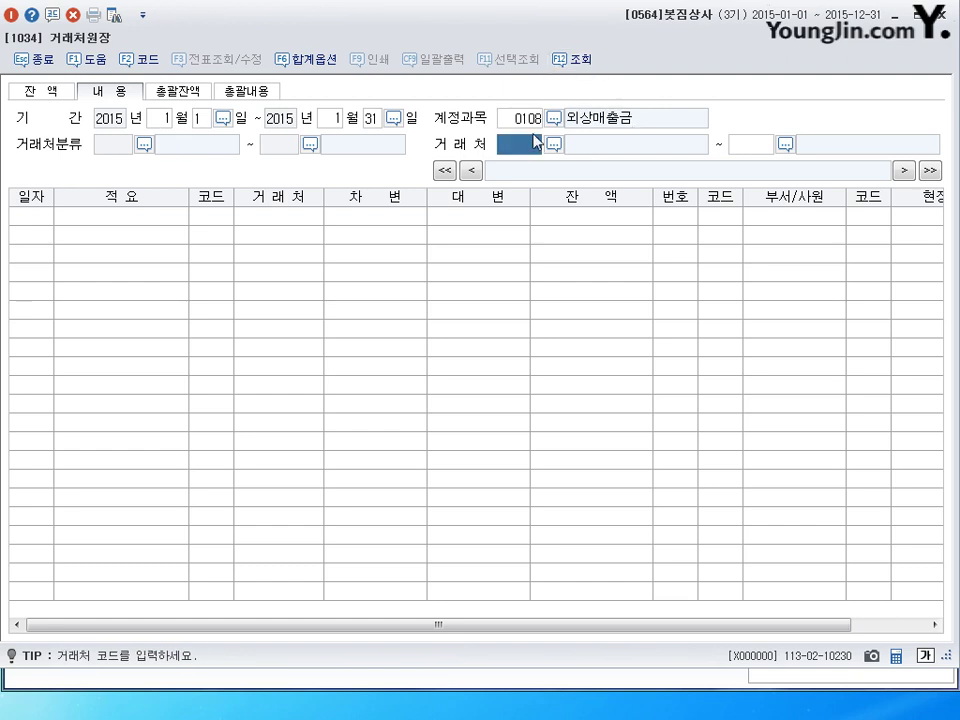
{"action": "key", "text": "F2"}
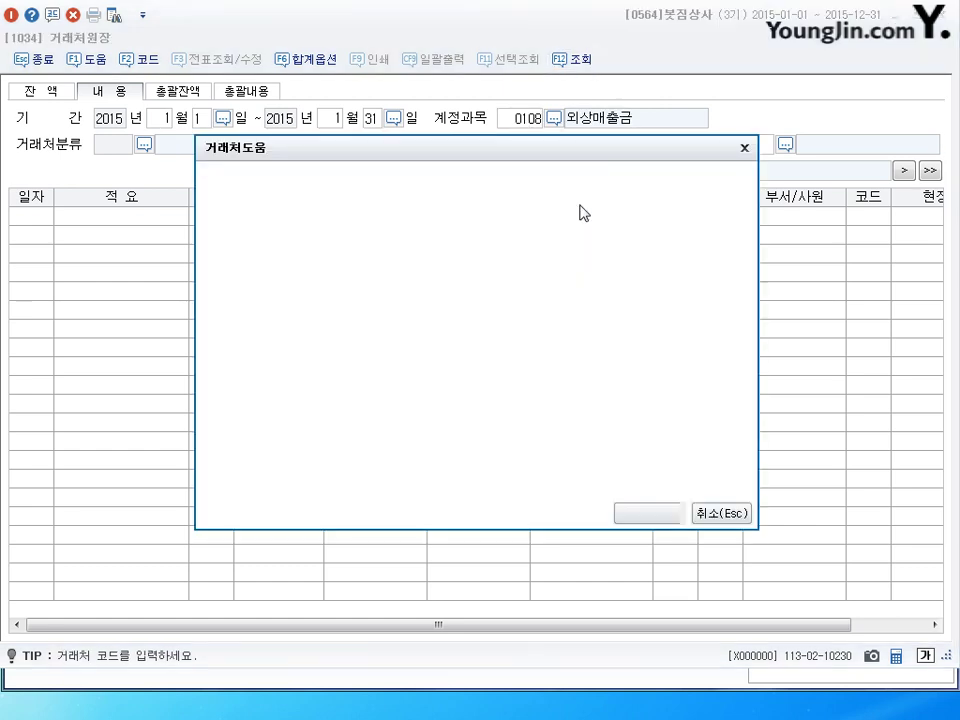
{"action": "type", "text": "서울"}
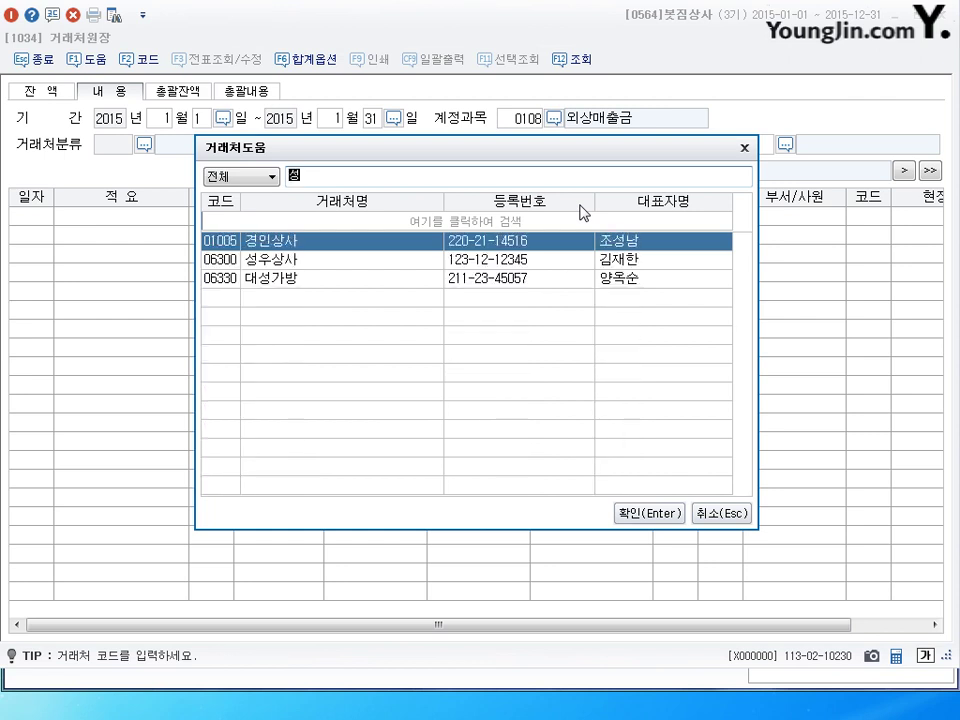
{"action": "key", "text": "Return"}
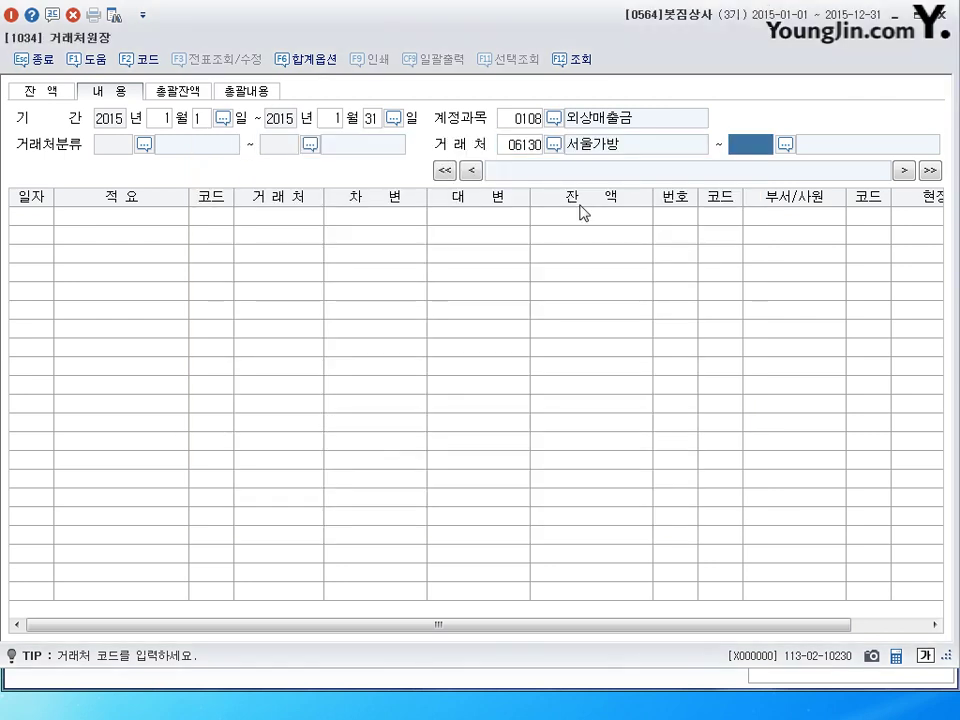
{"action": "key", "text": "F2"}
{"action": "type", "text": "ㅅ"}
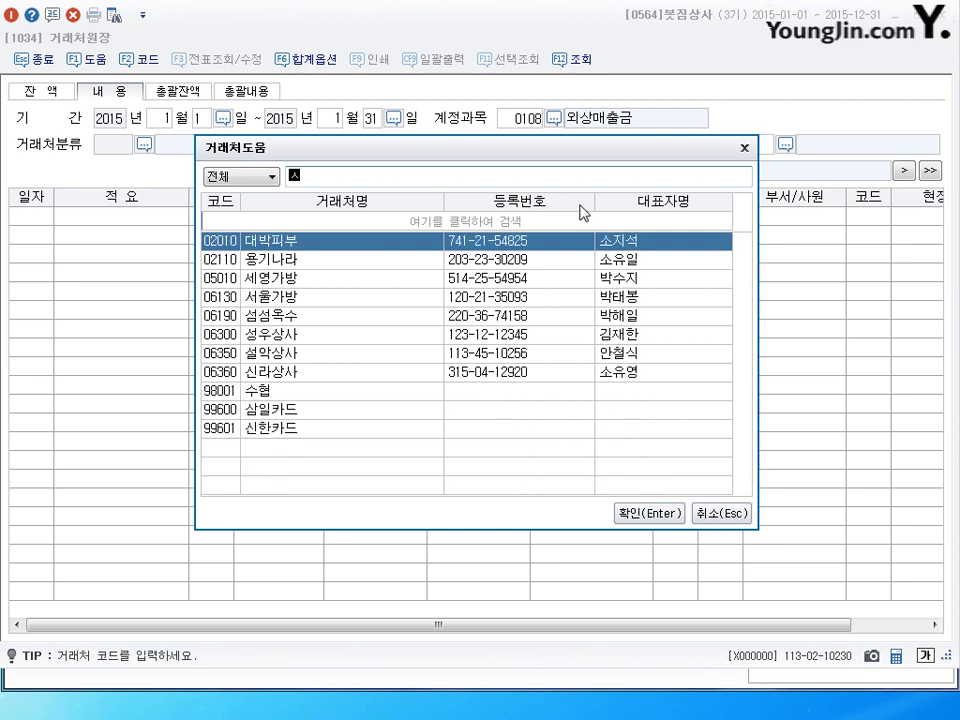
{"action": "type", "text": "ㅓ울"}
{"action": "key", "text": "Return"}
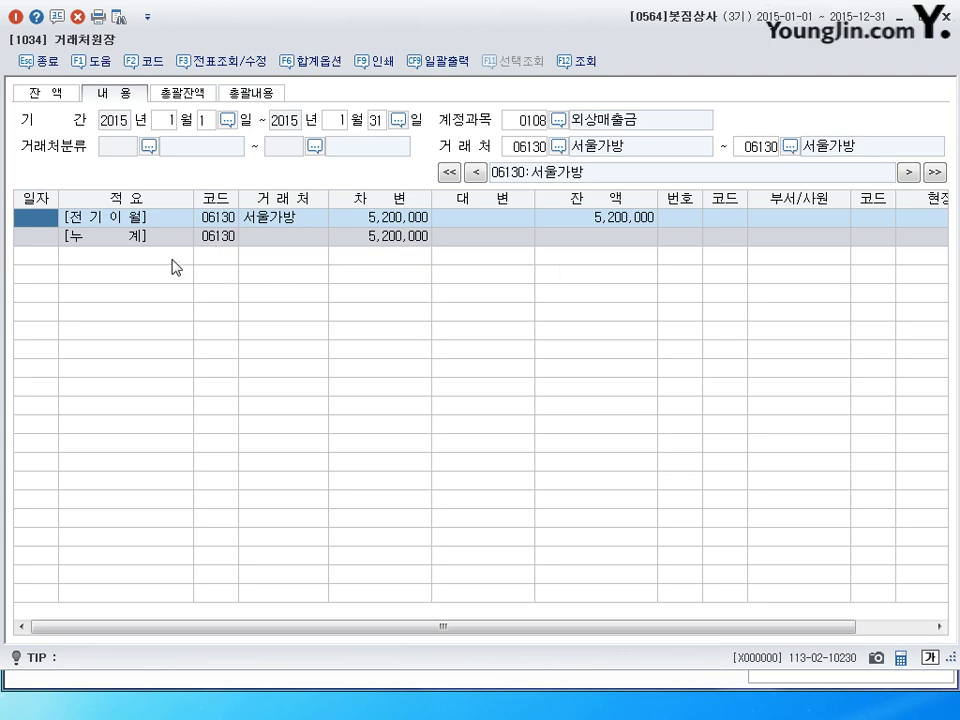
Examine the 전기이월 entry and its balance for 서울가방, and leave the customer ledger
{"action": "left_click", "coordinate": [90, 221]}
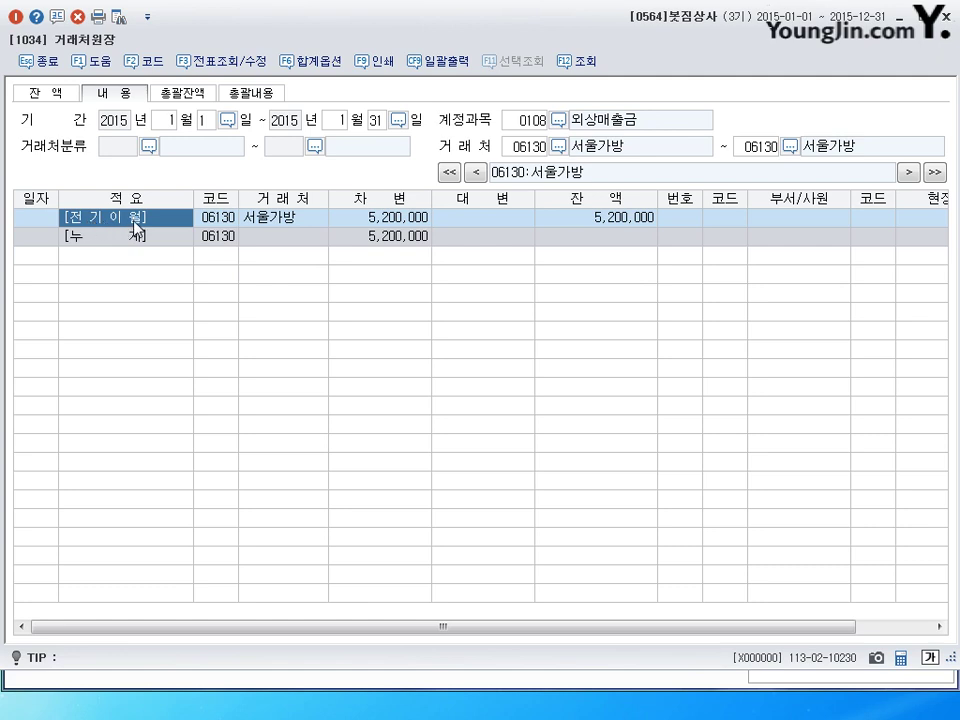
{"action": "left_click", "coordinate": [615, 220]}
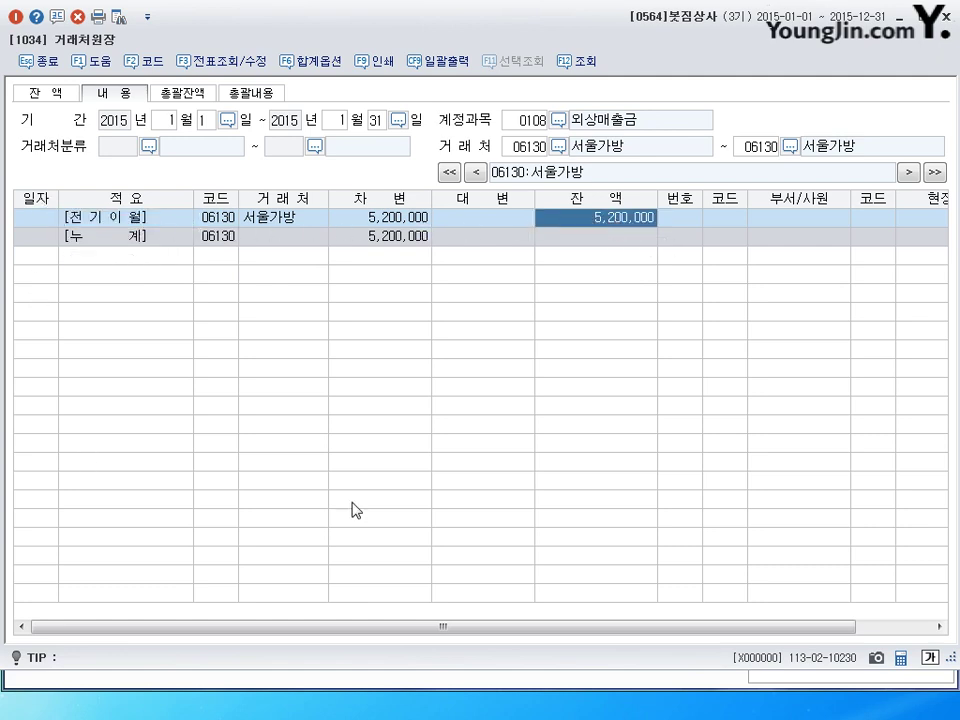
{"action": "left_click", "coordinate": [89, 225]}
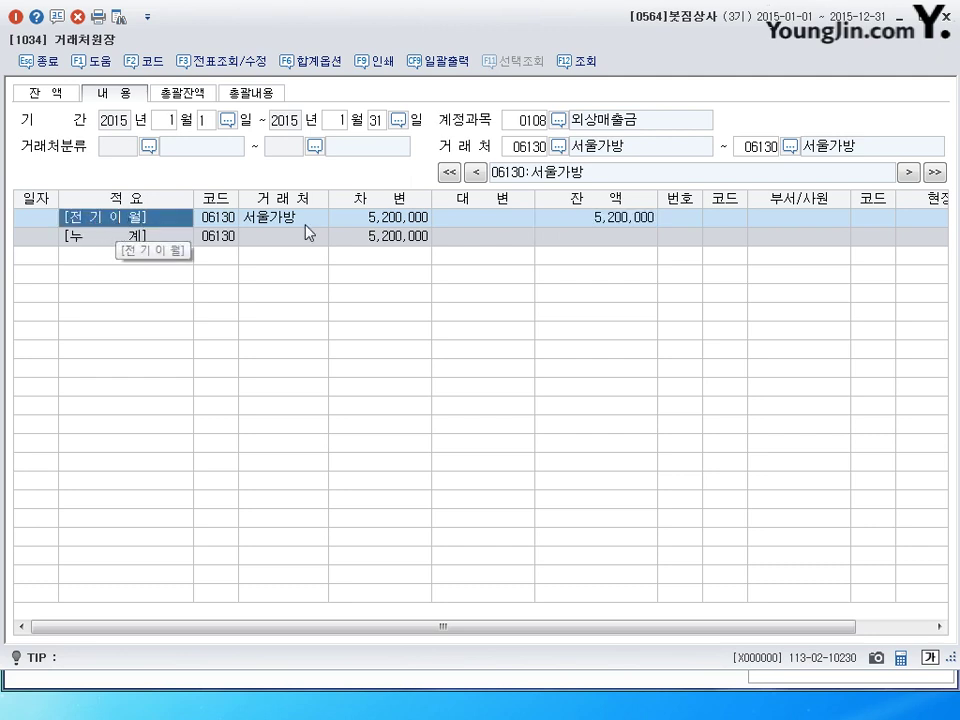
{"action": "left_click", "coordinate": [628, 222]}
{"action": "left_click", "coordinate": [125, 217]}
{"action": "left_click", "coordinate": [657, 228]}
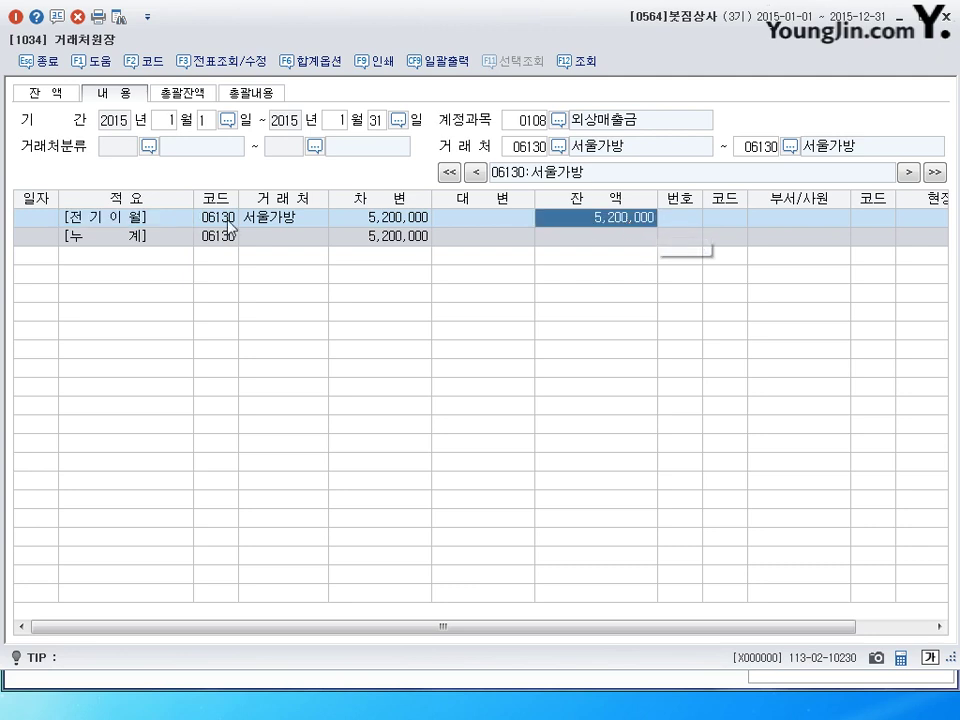
{"action": "left_click", "coordinate": [115, 222]}
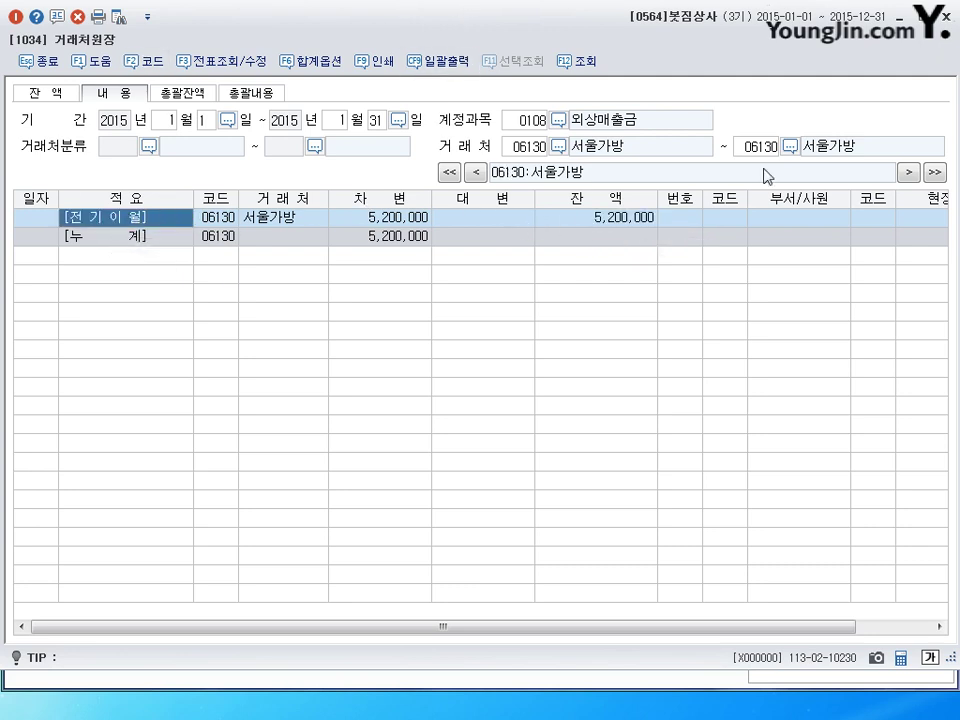
{"action": "left_click", "coordinate": [912, 18]}
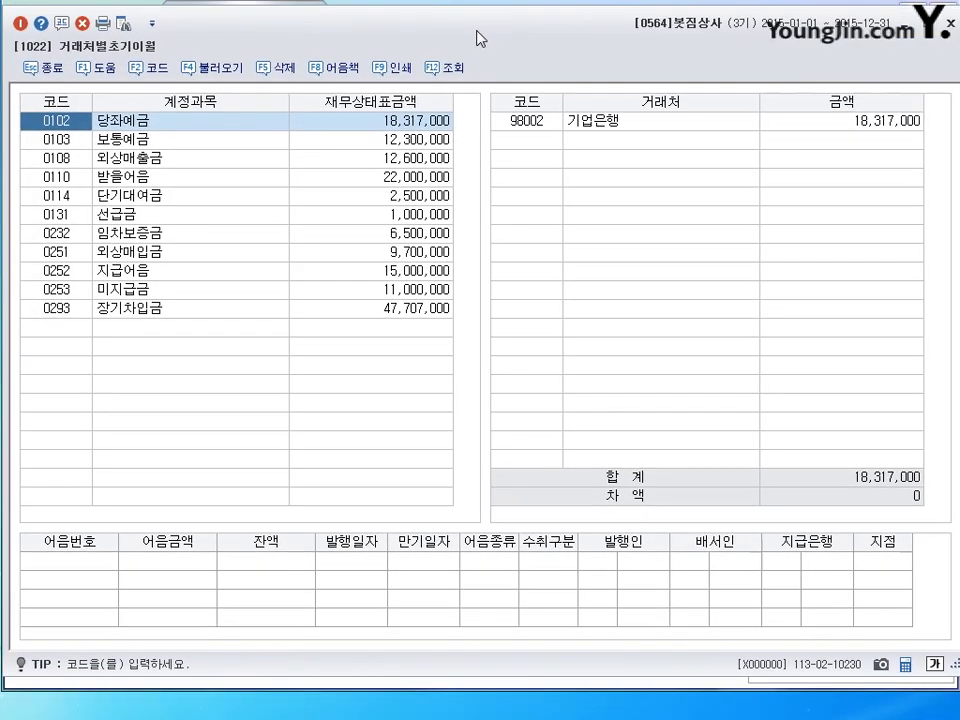
Check the opening amount of 서울가방 under 외상매출금 in 거래처별초기이월, and exit the screen
{"action": "left_click", "coordinate": [117, 161]}
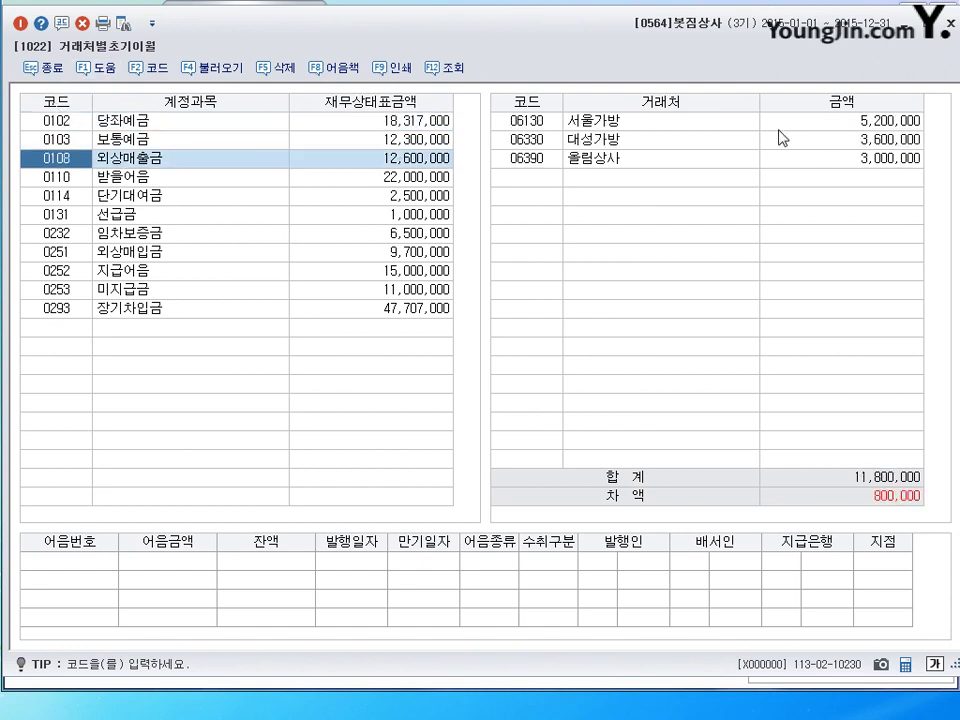
{"action": "left_click", "coordinate": [880, 130]}
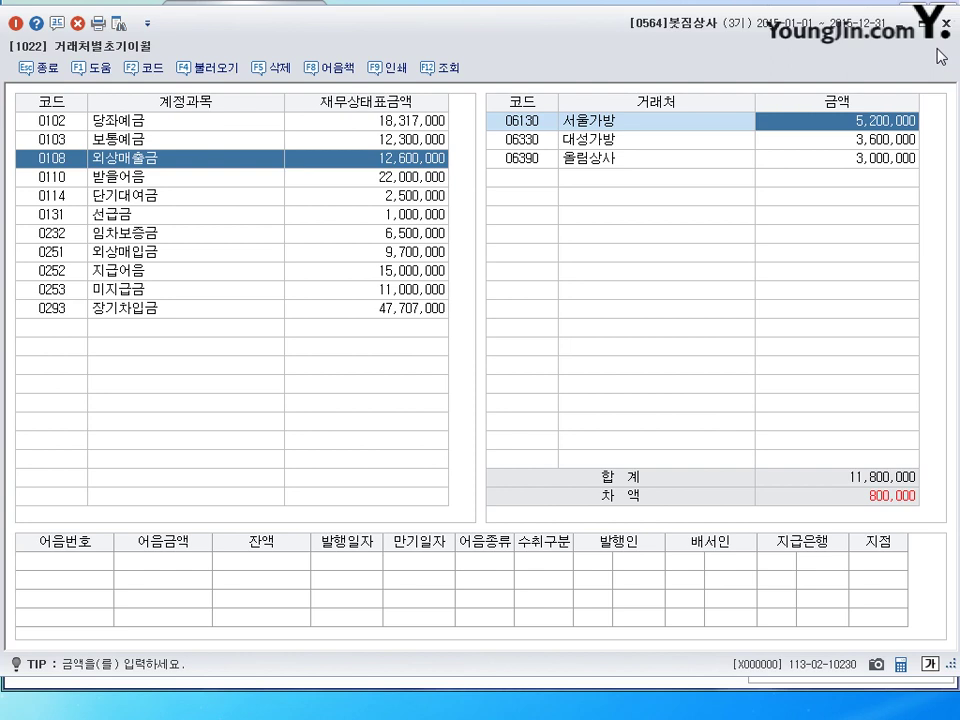
{"action": "key", "text": "Escape"}
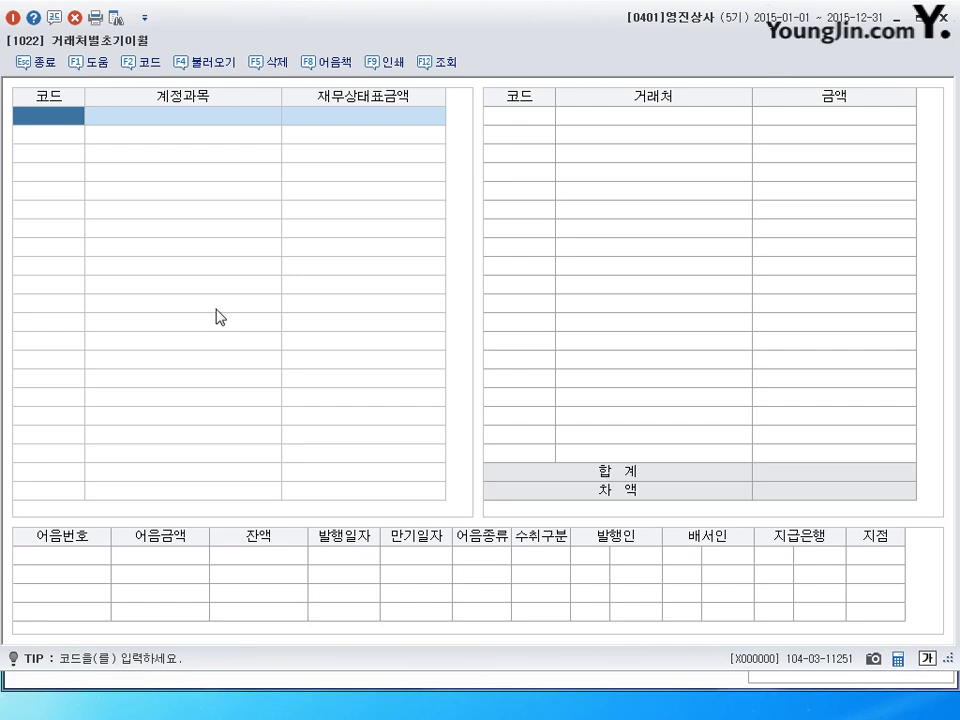
Load the account balances from 전기분재무상태표 into 거래처별초기이월 for 영진상사 and check the 당좌예금 and 보통예금 rows
{"action": "left_click", "coordinate": [205, 67]}
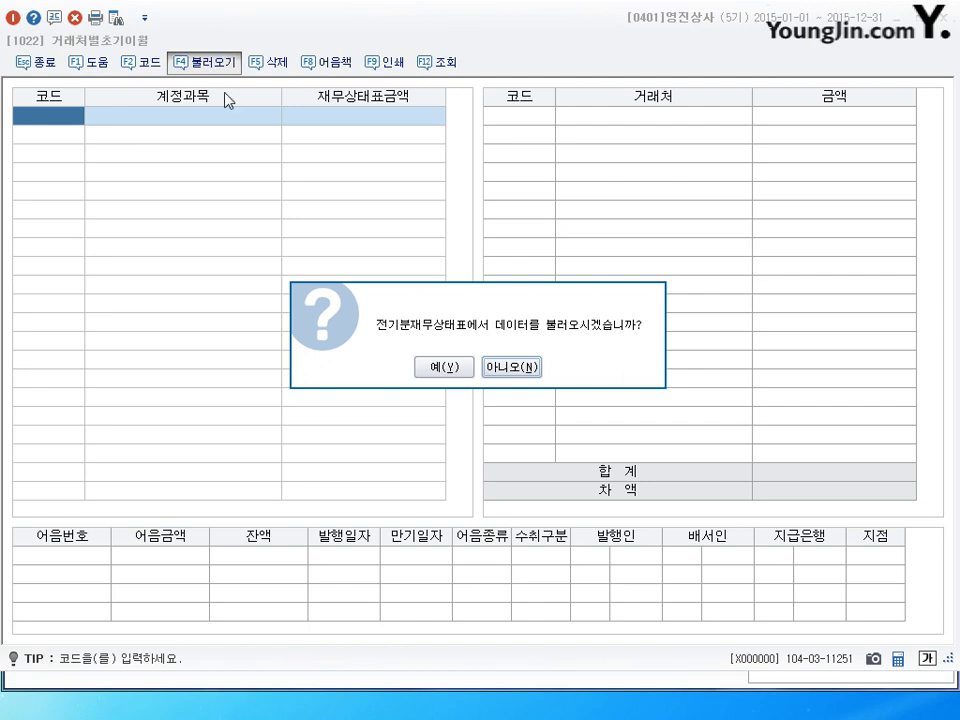
{"action": "left_click", "coordinate": [444, 372]}
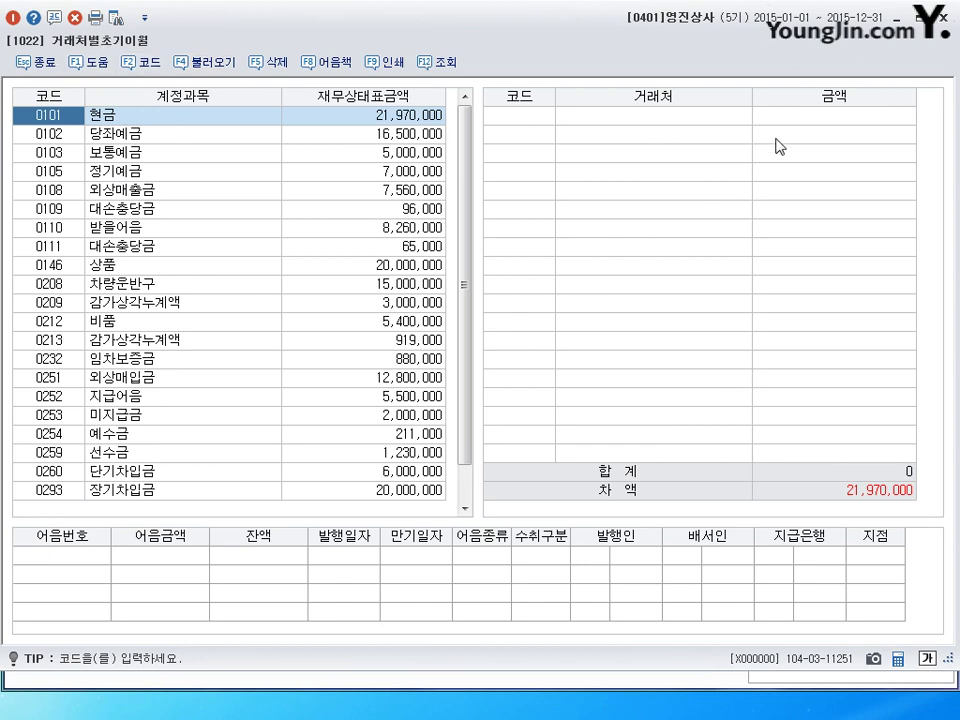
{"action": "left_click", "coordinate": [80, 135]}
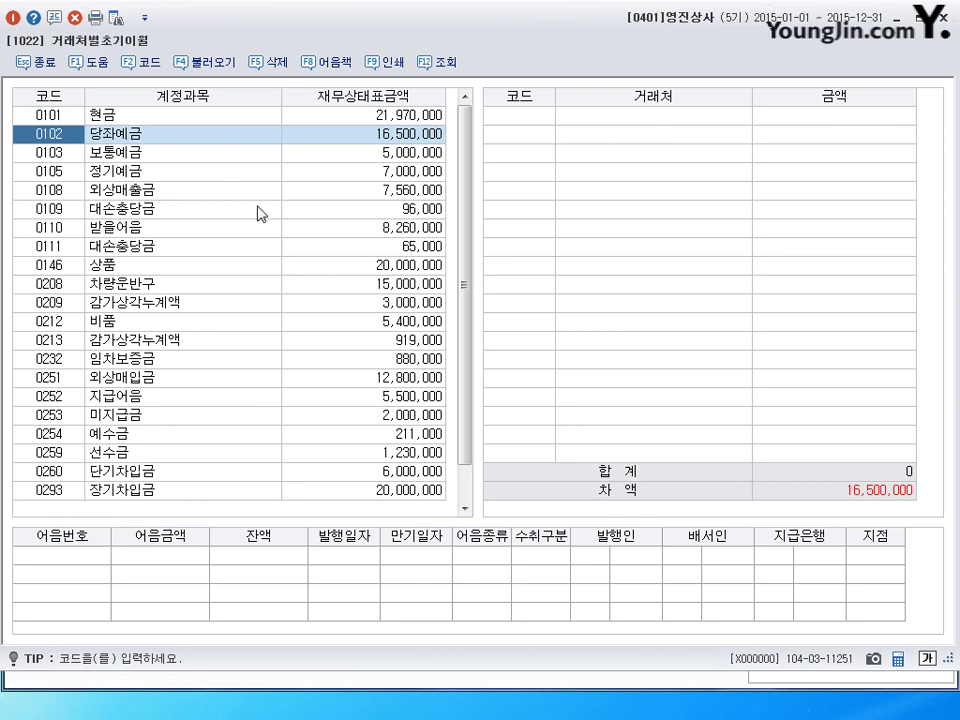
{"action": "left_click", "coordinate": [121, 153]}
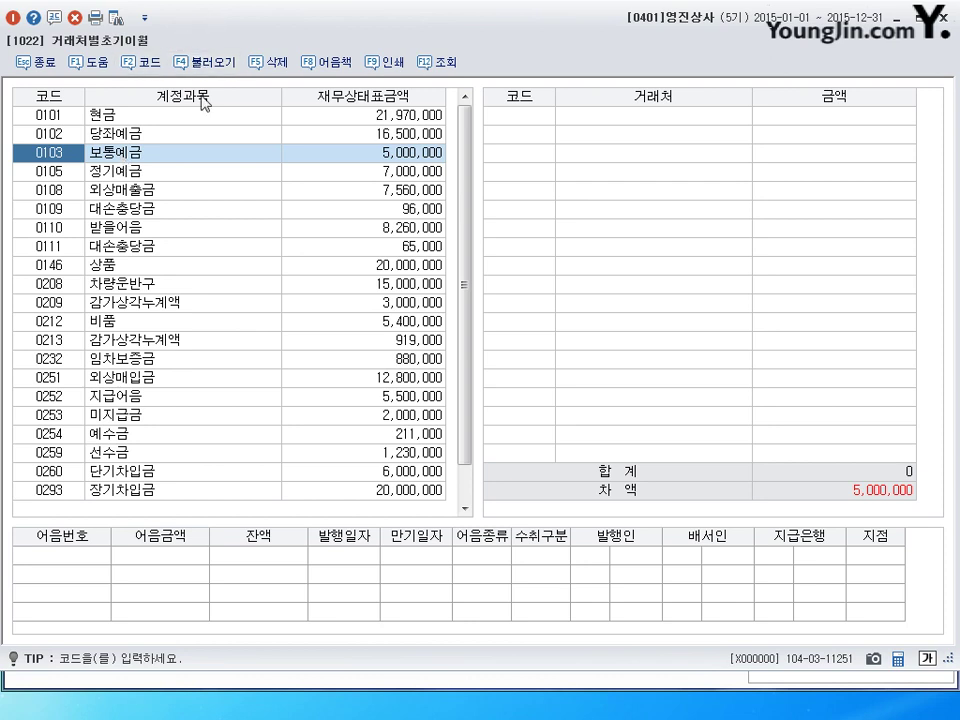
Try to add account 0108 외상매출금 to the empty row below 자본금 through the account code lookup
{"action": "scroll", "coordinate": [467, 304], "scroll_direction": "down", "scroll_amount": 1}
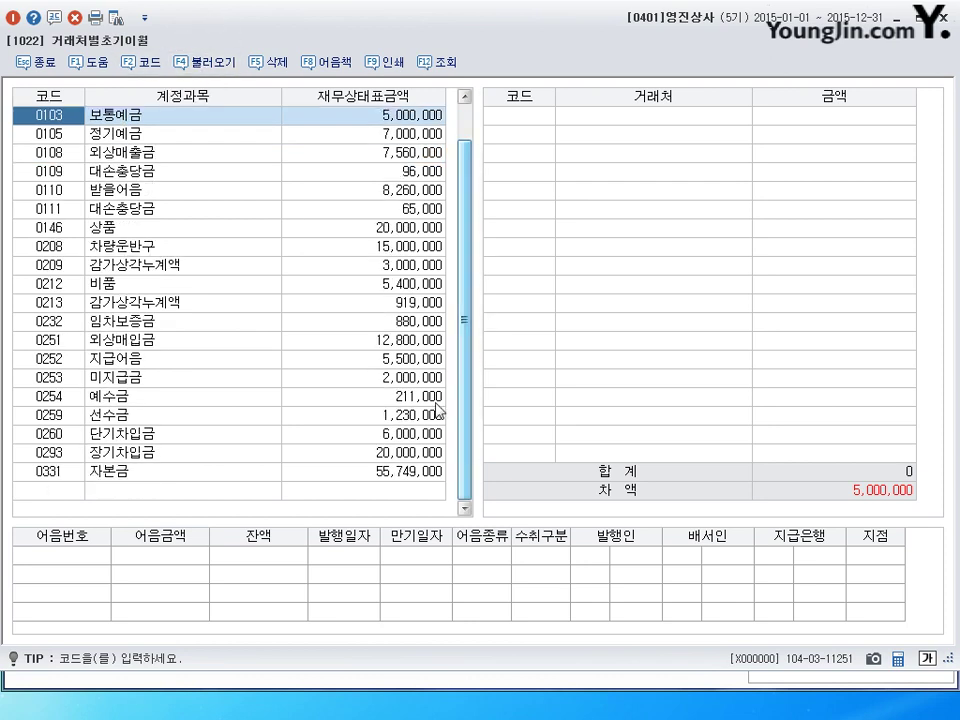
{"action": "left_click", "coordinate": [60, 497]}
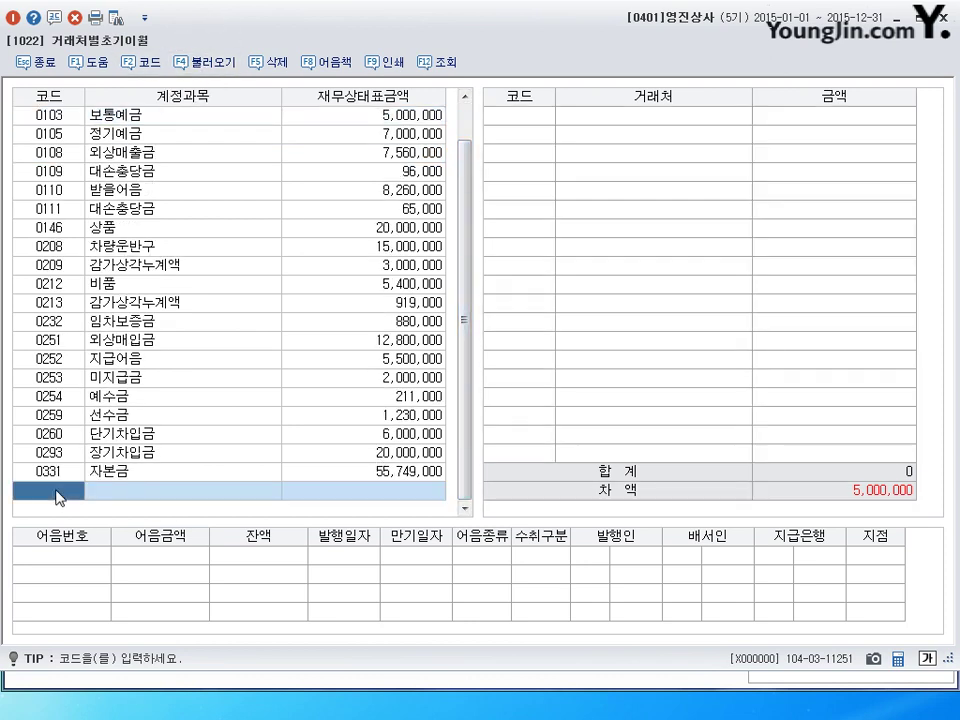
{"action": "left_click", "coordinate": [144, 63]}
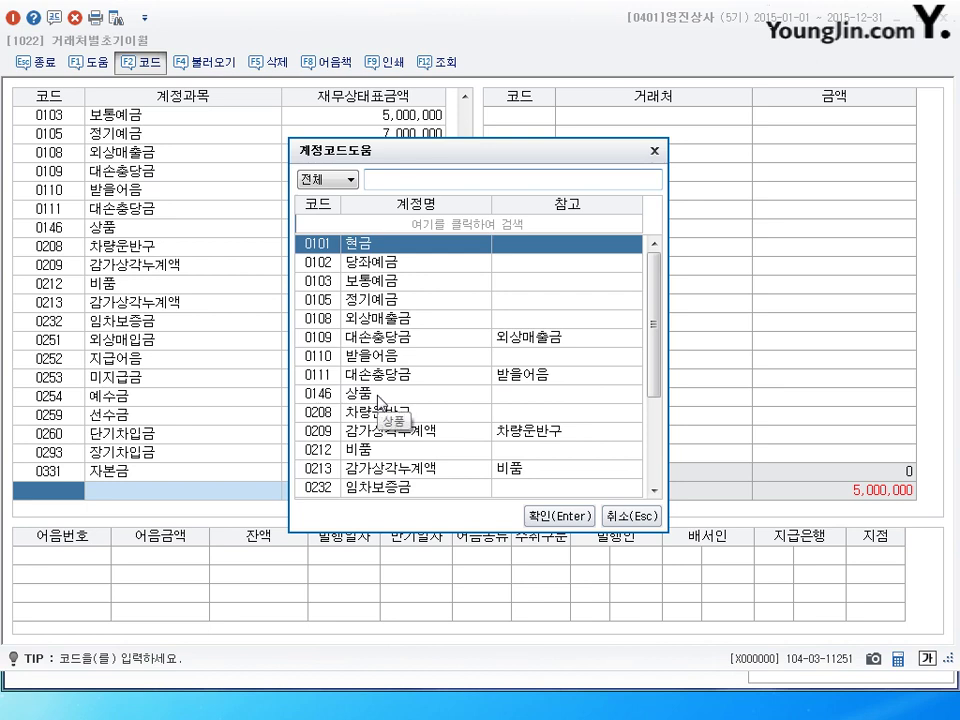
{"action": "left_click", "coordinate": [400, 318]}
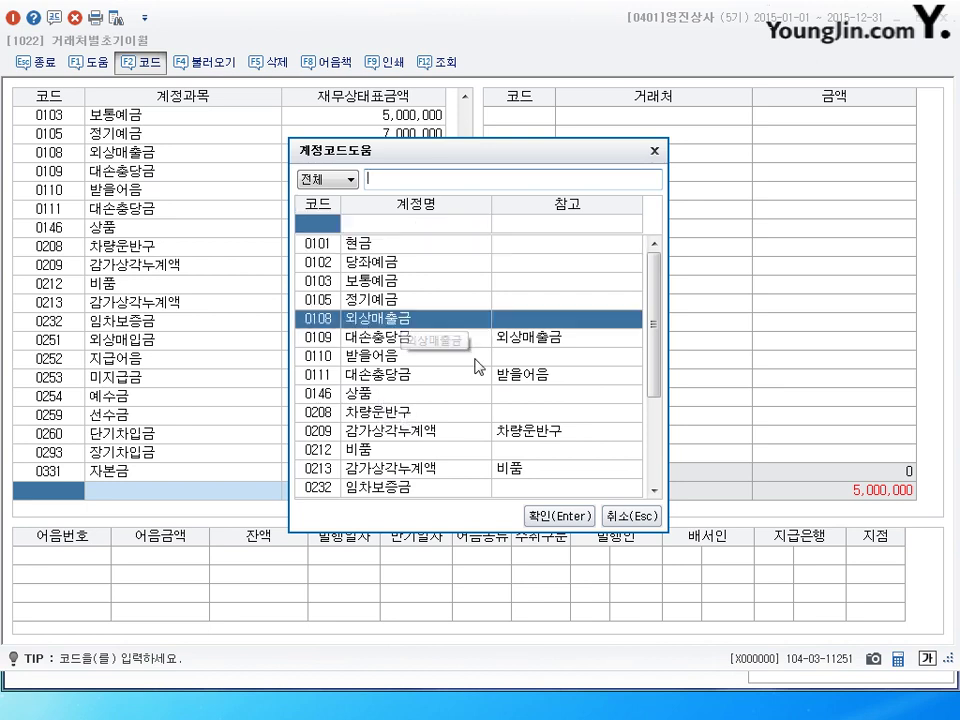
{"action": "left_click", "coordinate": [580, 516]}
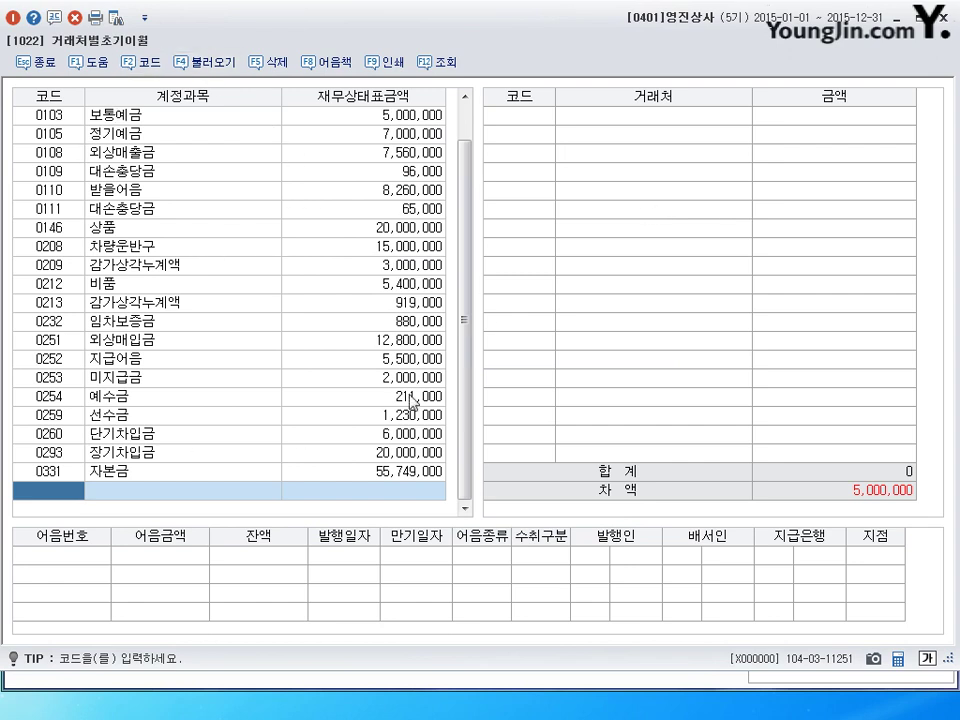
{"action": "left_click", "coordinate": [265, 152]}
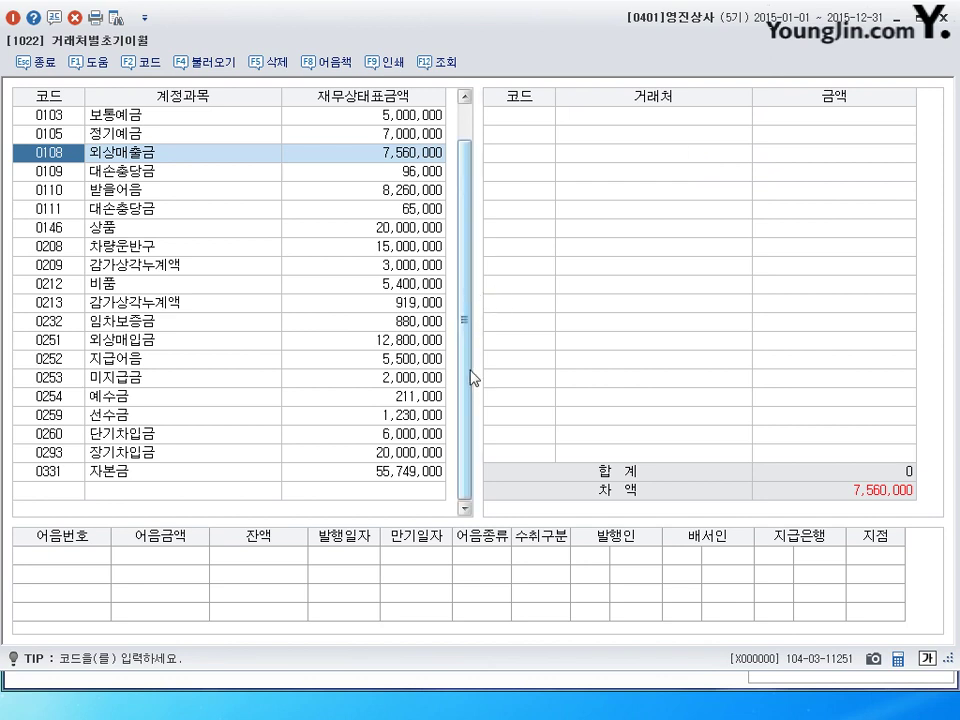
{"action": "mouse_move", "coordinate": [471, 377]}
{"action": "left_mouse_down"}
{"action": "mouse_move", "coordinate": [461, 128]}
{"action": "mouse_move", "coordinate": [480, 394]}
{"action": "left_mouse_up"}
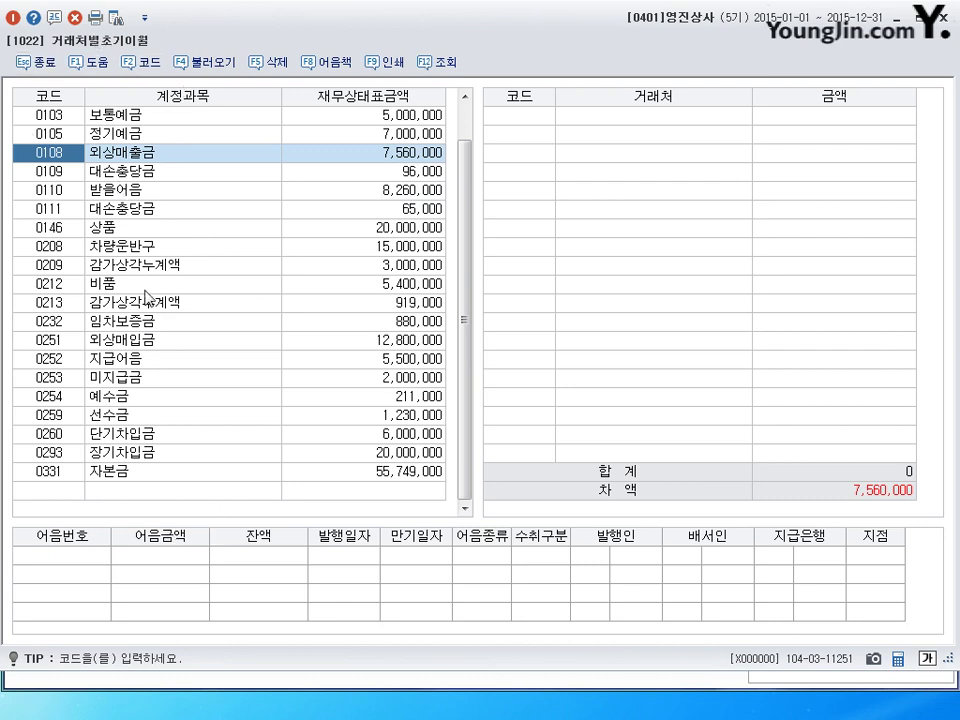
{"action": "left_click", "coordinate": [62, 490]}
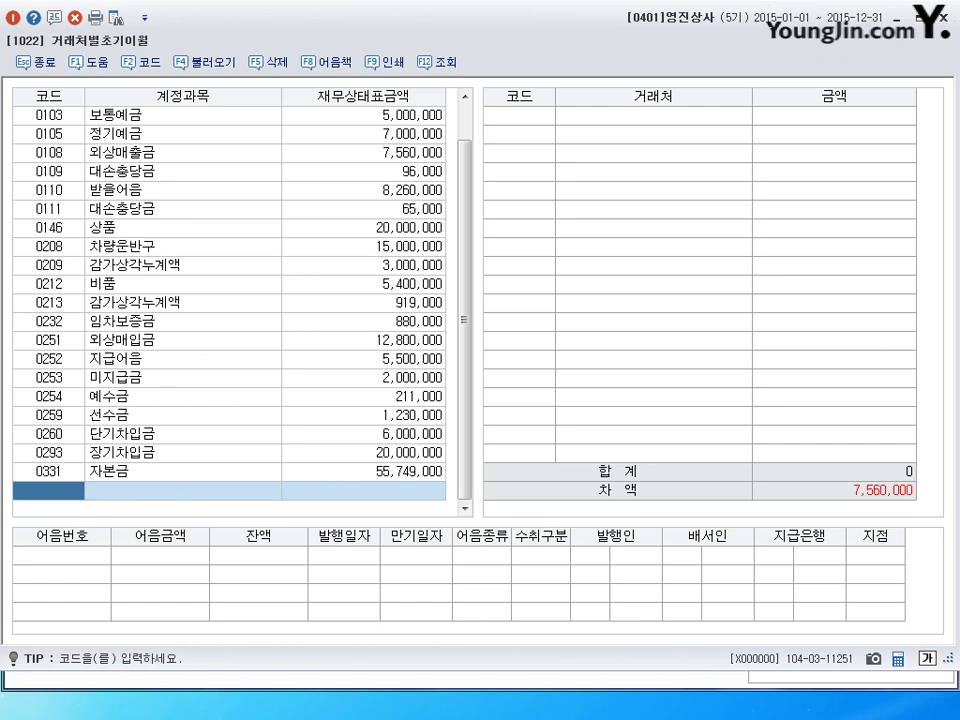
{"action": "left_click", "coordinate": [136, 62]}
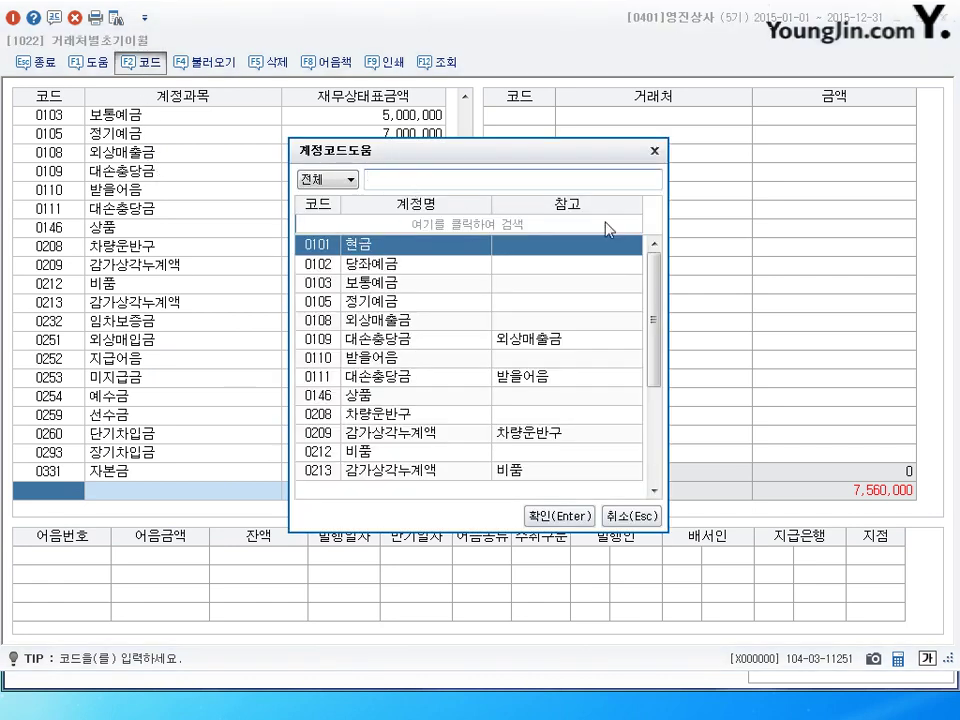
{"action": "left_click", "coordinate": [646, 522]}
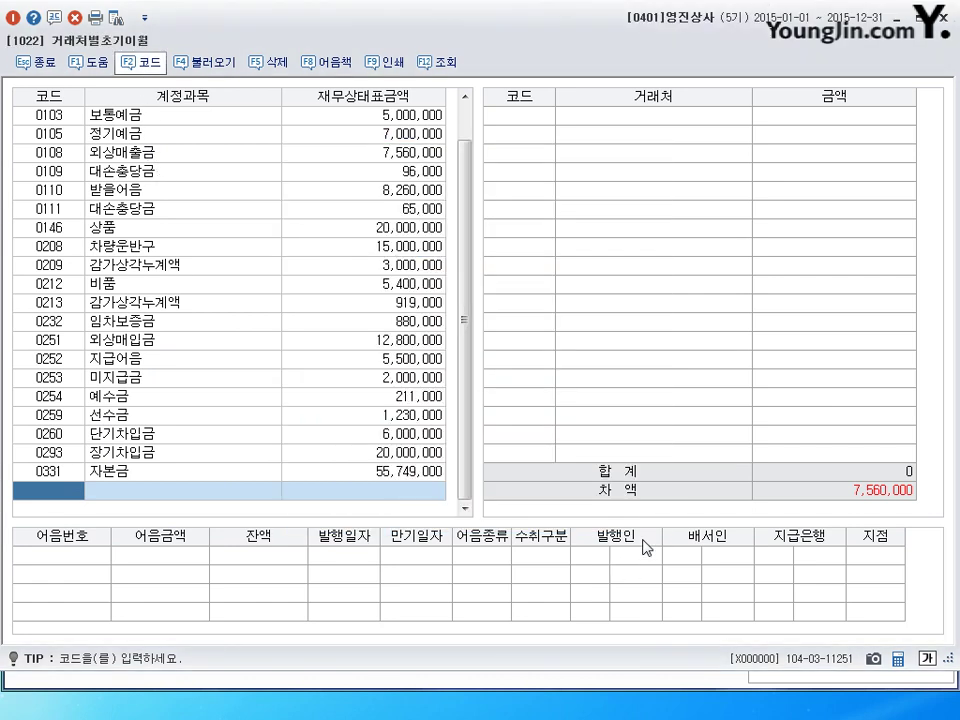
Look through the customer lookup for 외상매출금, close it without choosing a customer, and exit 거래처별초기이월
{"action": "left_click", "coordinate": [162, 158]}
{"action": "left_click", "coordinate": [516, 125]}
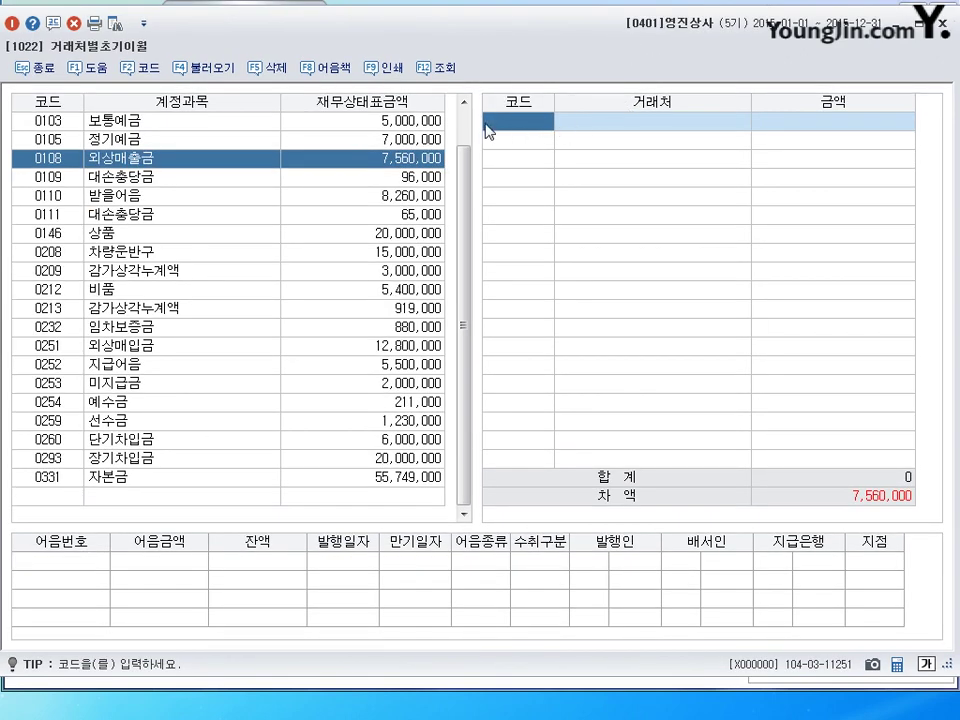
{"action": "left_click", "coordinate": [134, 76]}
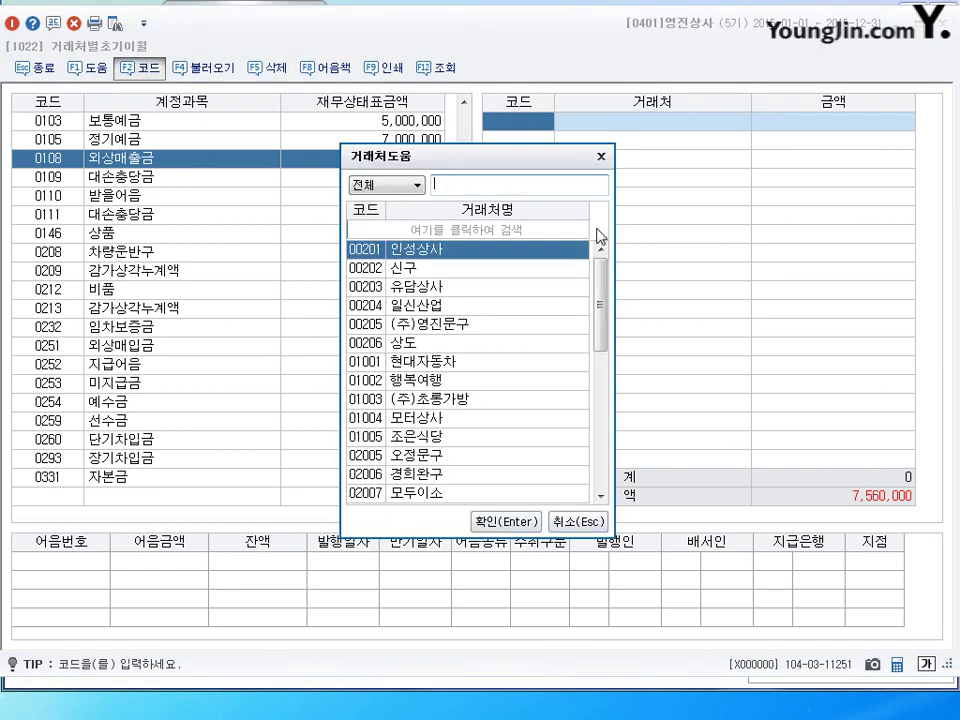
{"action": "left_click", "coordinate": [586, 526]}
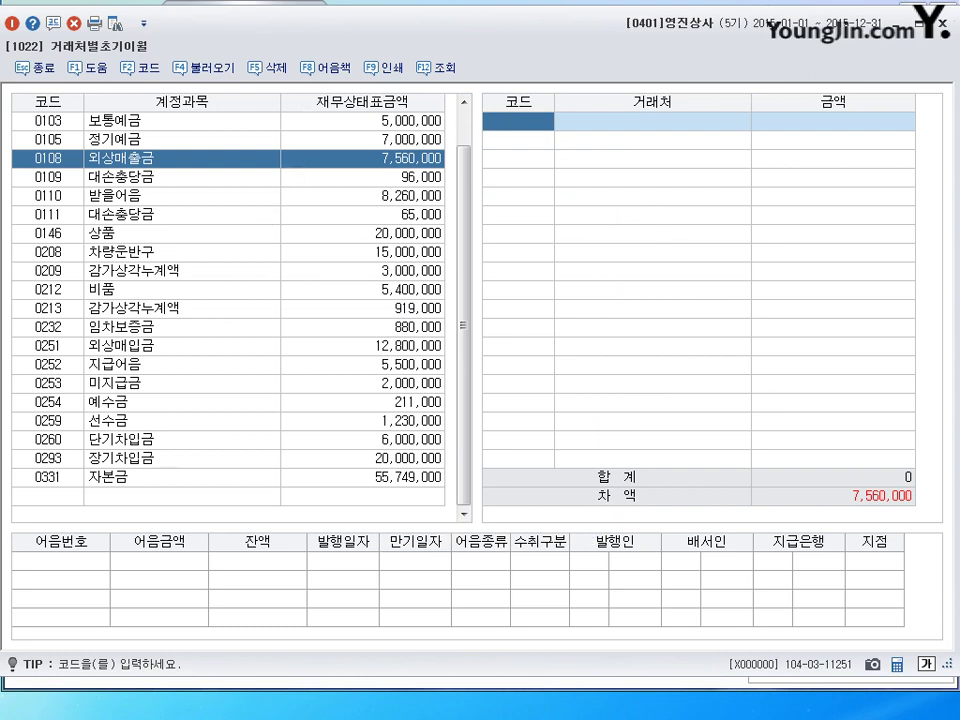
{"action": "key", "text": "Escape"}
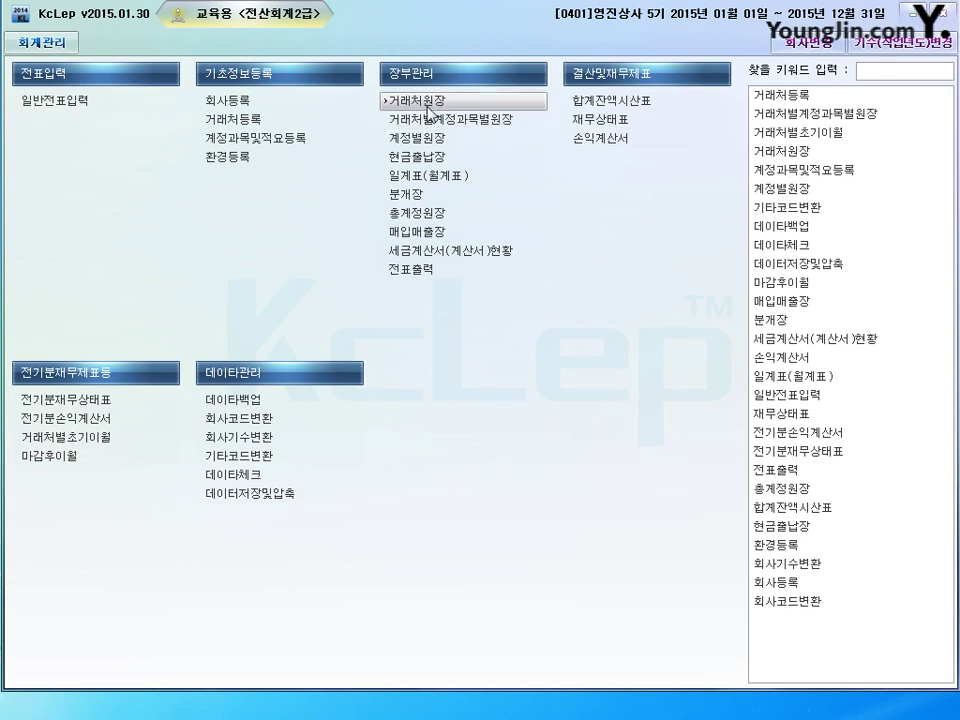
Switch to the textbook page and the Hangul problem document, and examine the accounts, customers and amounts required for 영진상사
{"action": "left_click", "coordinate": [908, 20]}
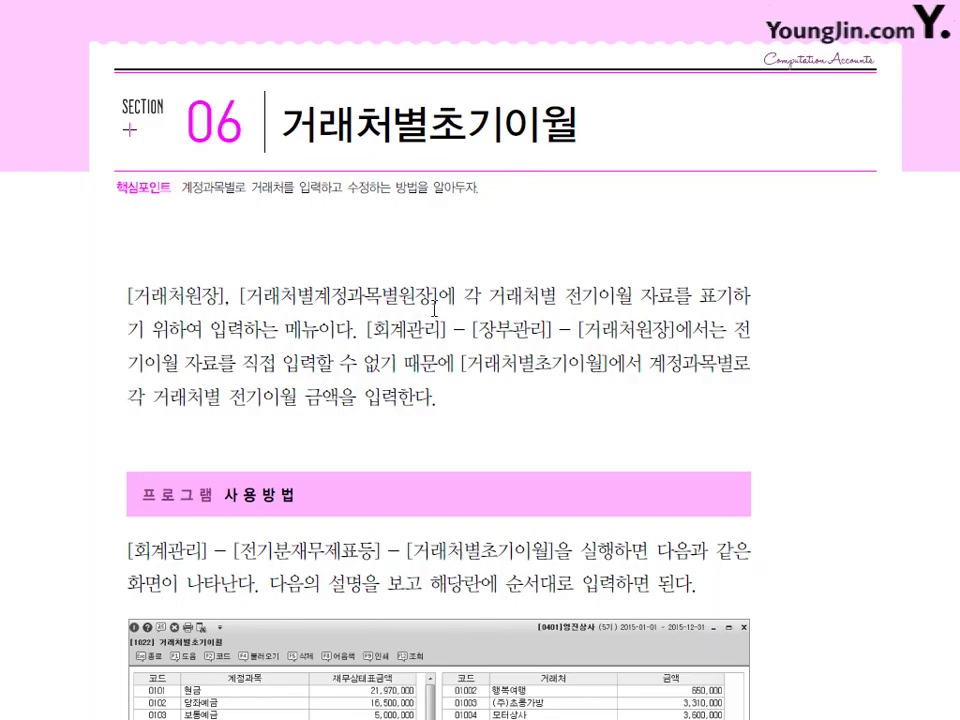
{"action": "scroll", "coordinate": [435, 310], "scroll_direction": "down", "scroll_amount": 20}
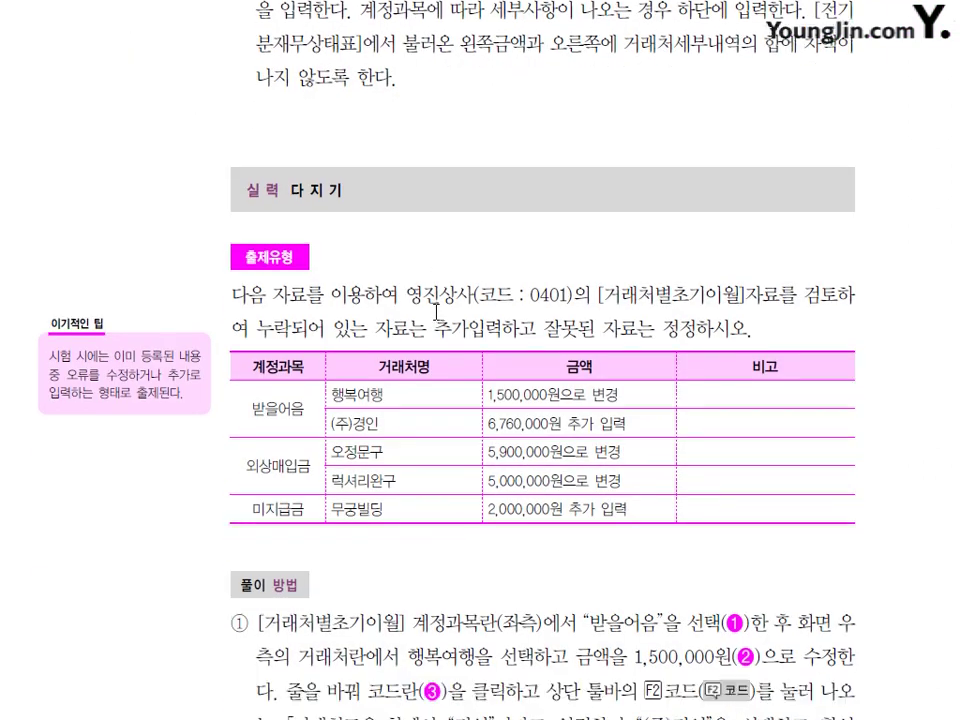
{"action": "scroll", "coordinate": [435, 313], "scroll_direction": "down", "scroll_amount": 3}
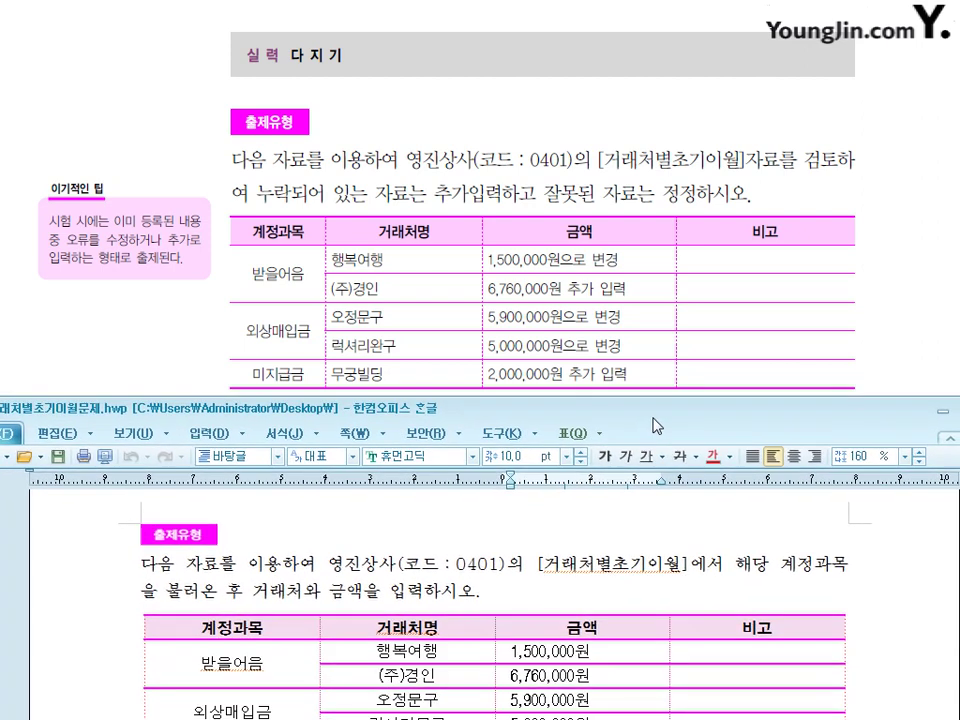
{"action": "scroll", "coordinate": [705, 240], "scroll_direction": "down", "scroll_amount": 3}
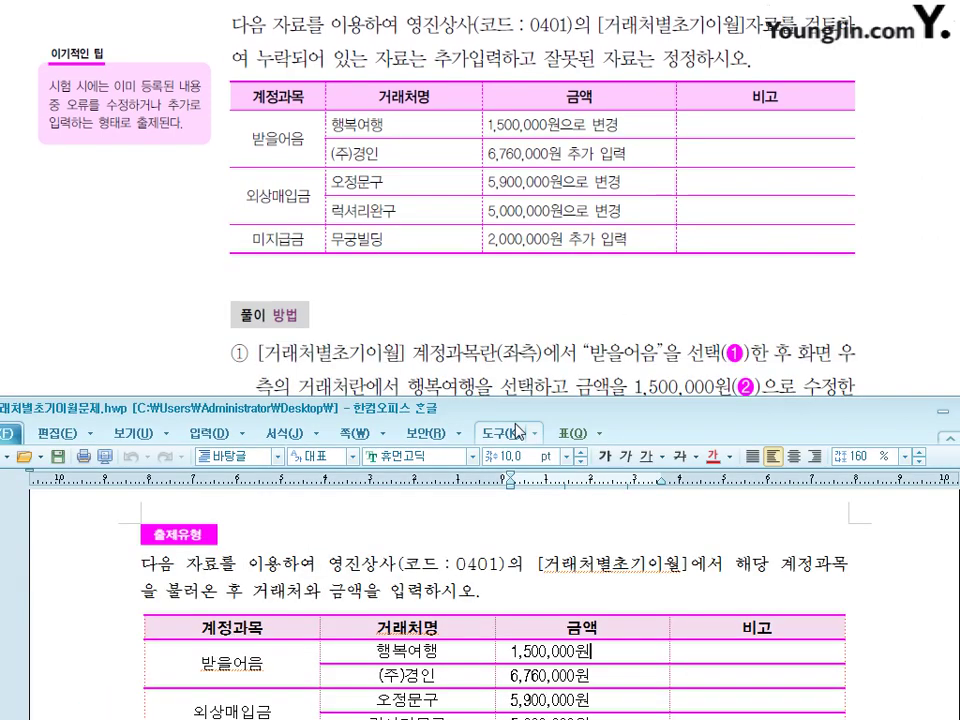
{"action": "left_click", "coordinate": [946, 436]}
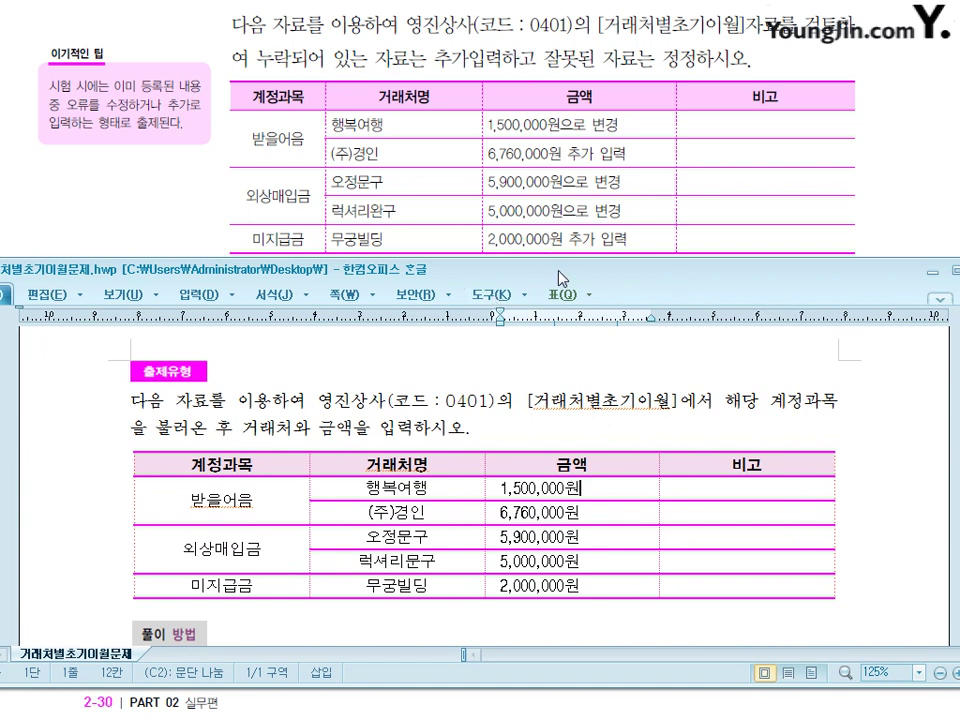
{"action": "left_click", "coordinate": [521, 402]}
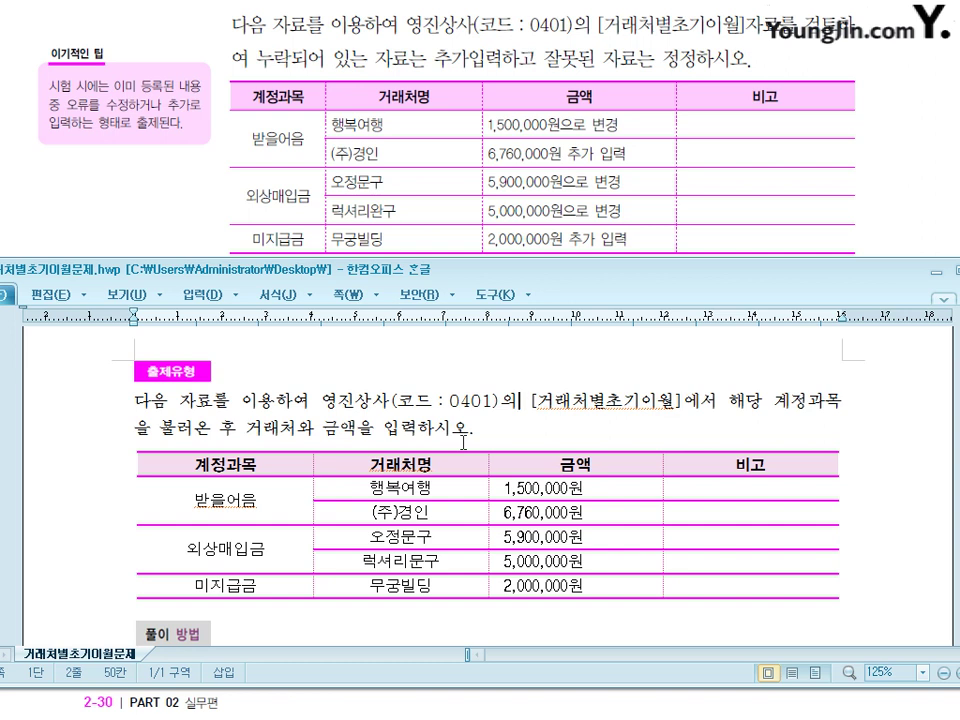
{"action": "left_click", "coordinate": [940, 276]}
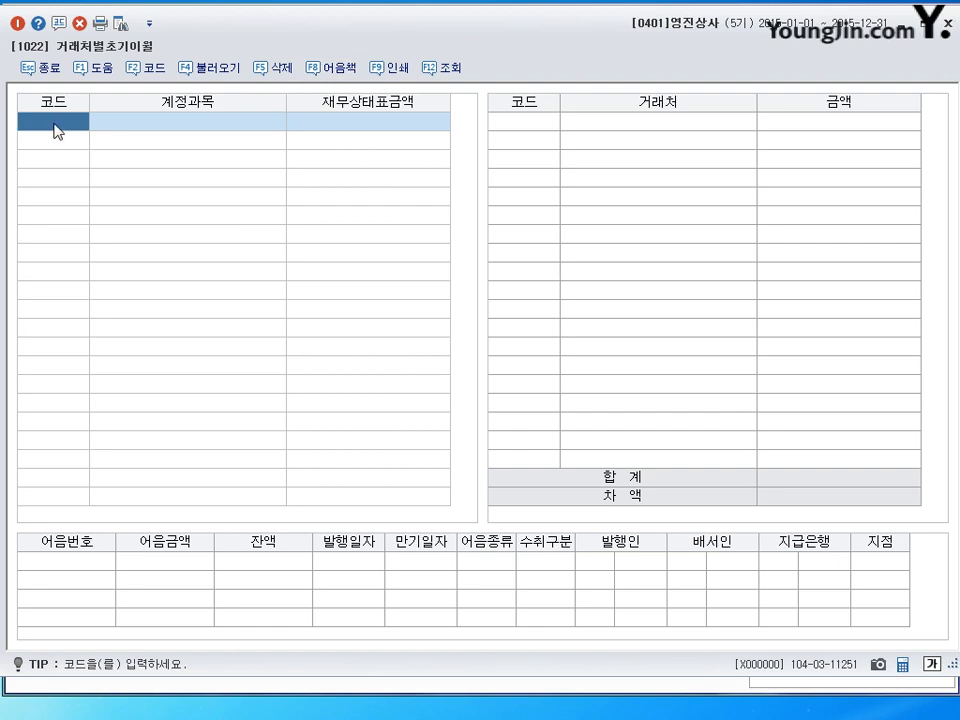
Add account 0102 당좌예금 to the empty 거래처별초기이월 list through the account code lookup
{"action": "left_click", "coordinate": [150, 68]}
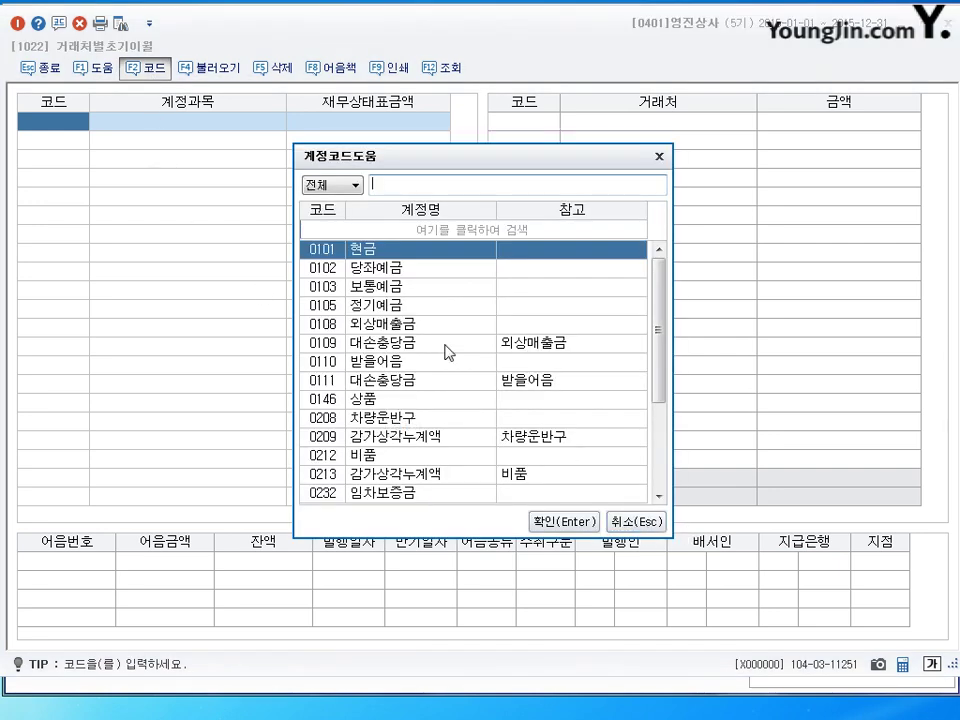
{"action": "left_click", "coordinate": [373, 268]}
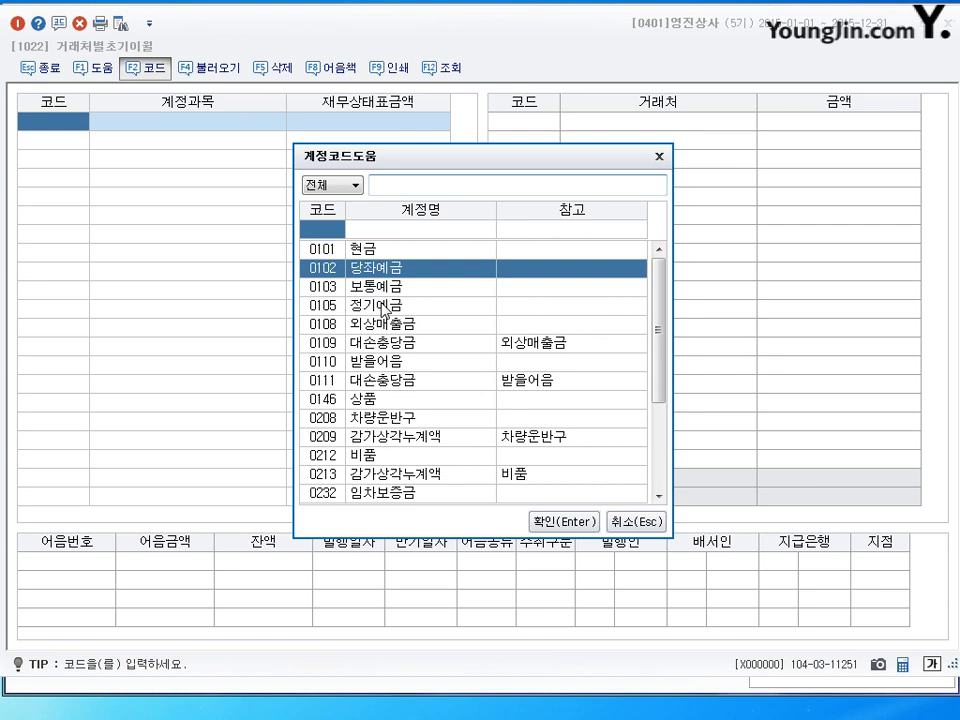
{"action": "left_click", "coordinate": [580, 521]}
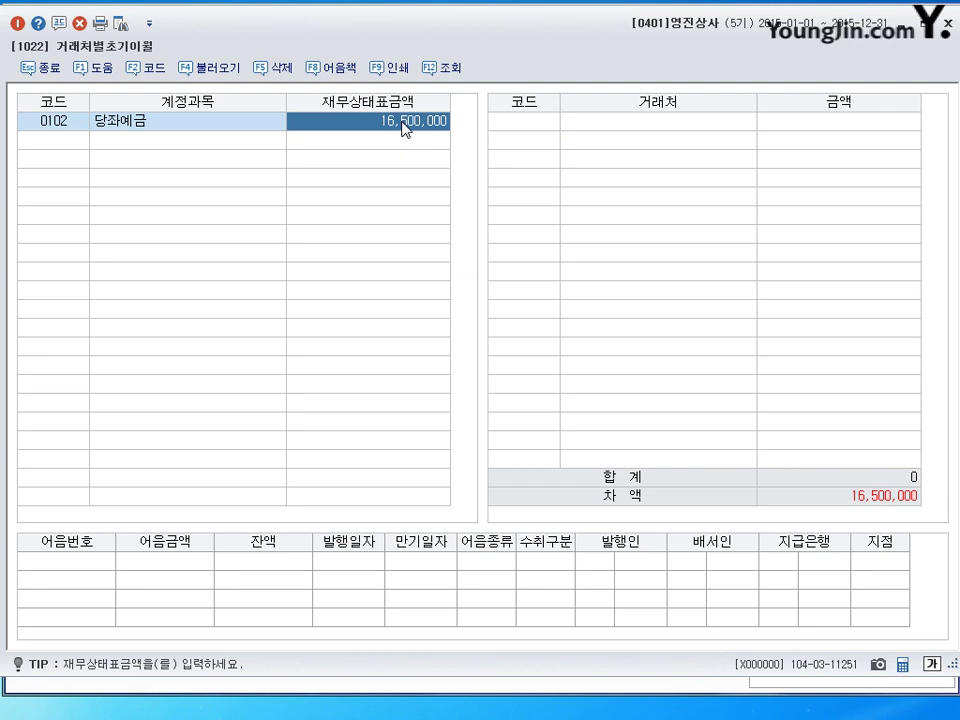
Delete the 0102 당좌예금 row from the account list
{"action": "left_click", "coordinate": [66, 127]}
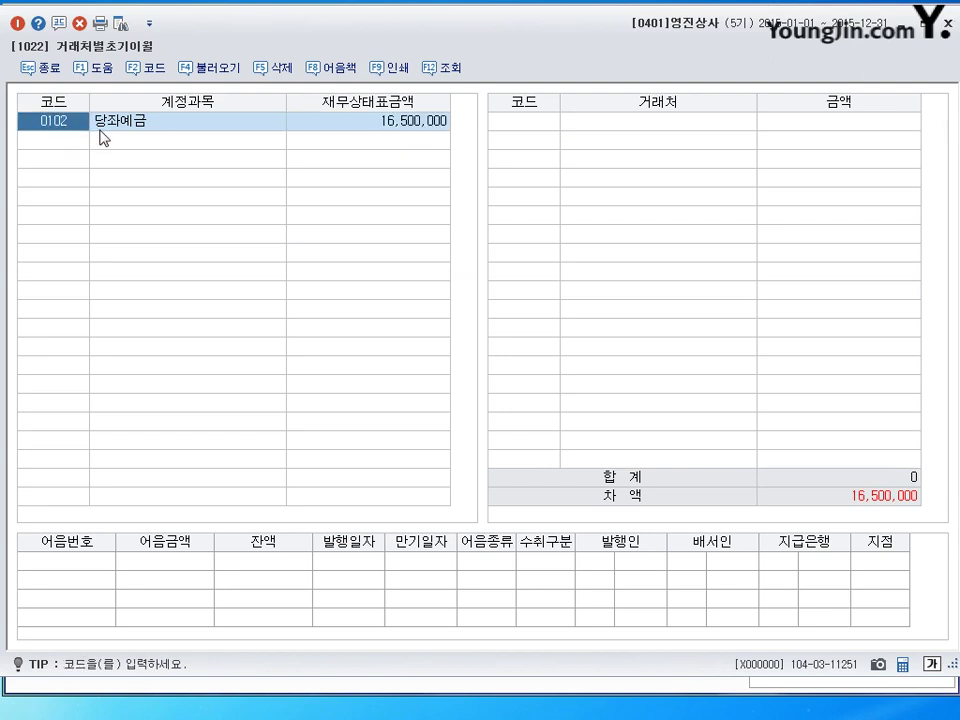
{"action": "key", "text": "F5"}
{"action": "key", "text": "Return"}
{"action": "left_click", "coordinate": [146, 160]}
{"action": "left_click", "coordinate": [70, 126]}
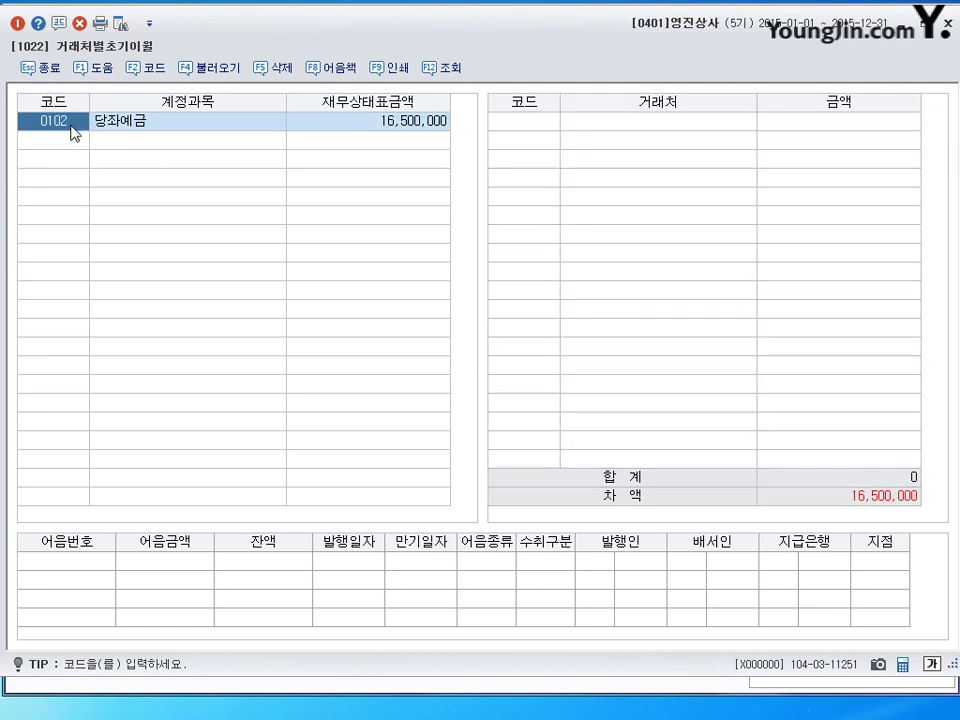
{"action": "key", "text": "F5"}
{"action": "key", "text": "Return"}
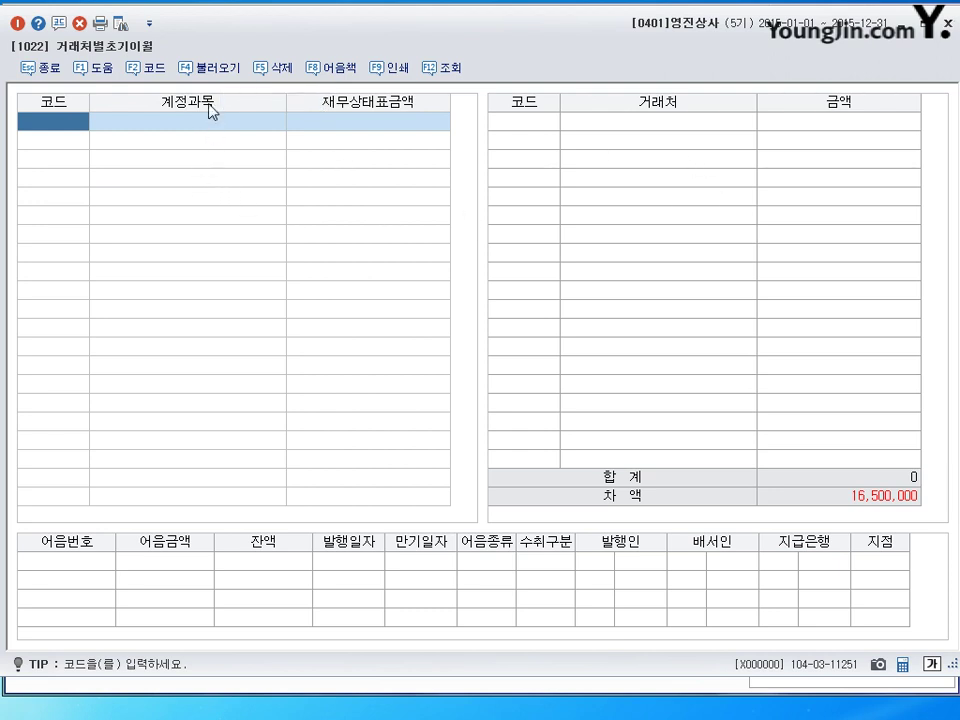
Load all account balances from 전기분재무상태표 and review the account list down to 자본금
{"action": "left_click", "coordinate": [210, 69]}
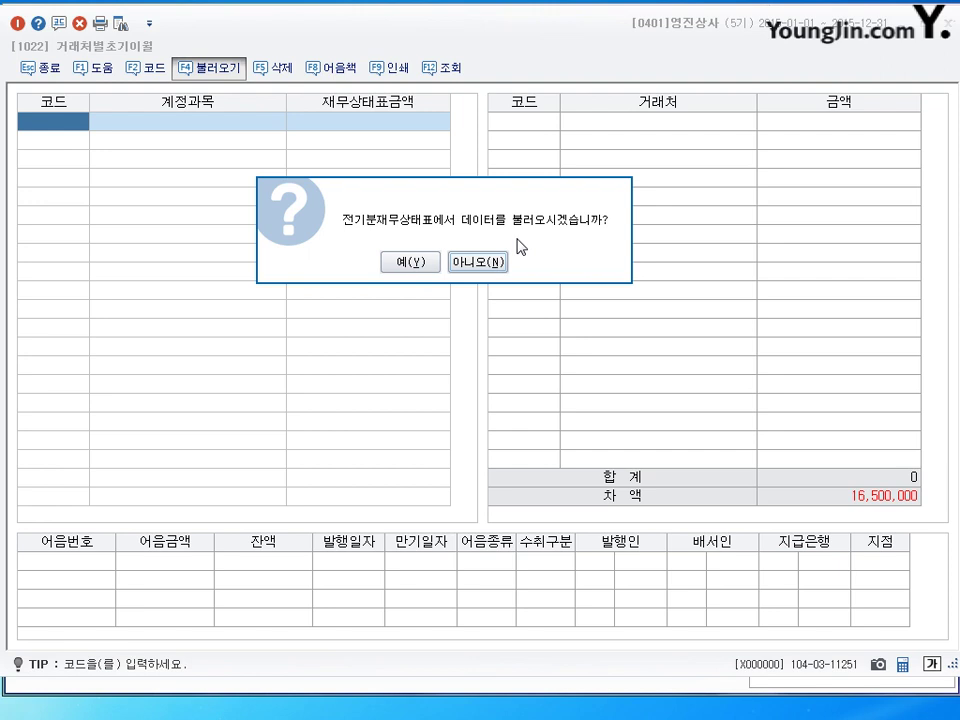
{"action": "left_click", "coordinate": [424, 265]}
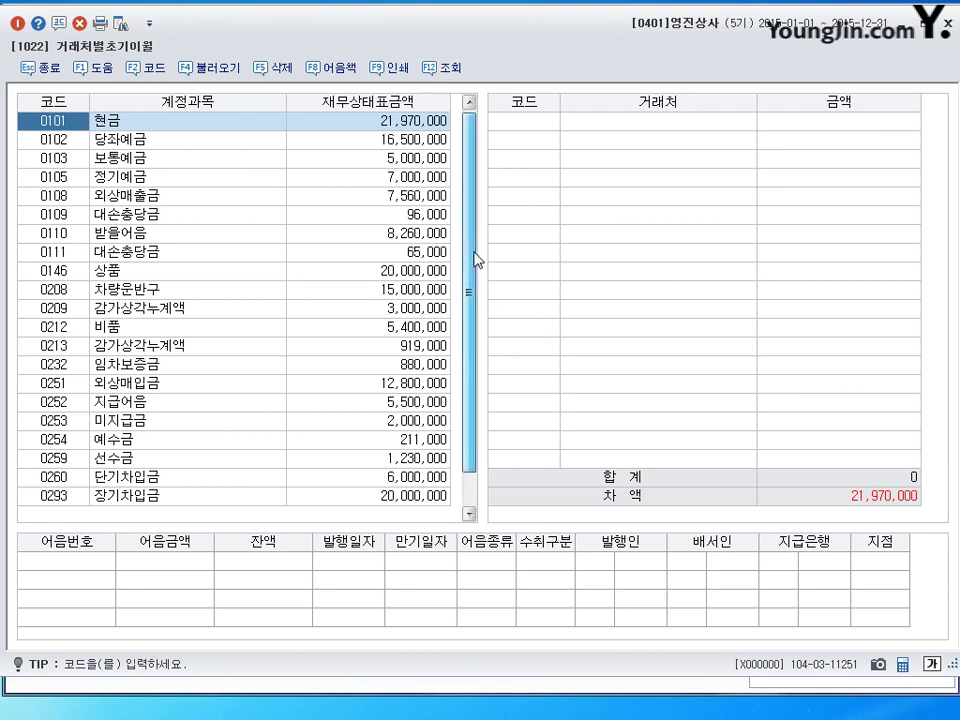
{"action": "mouse_move", "coordinate": [476, 258]}
{"action": "left_mouse_down"}
{"action": "mouse_move", "coordinate": [476, 328]}
{"action": "mouse_move", "coordinate": [476, 206]}
{"action": "mouse_move", "coordinate": [480, 279]}
{"action": "mouse_move", "coordinate": [480, 237]}
{"action": "left_mouse_up"}
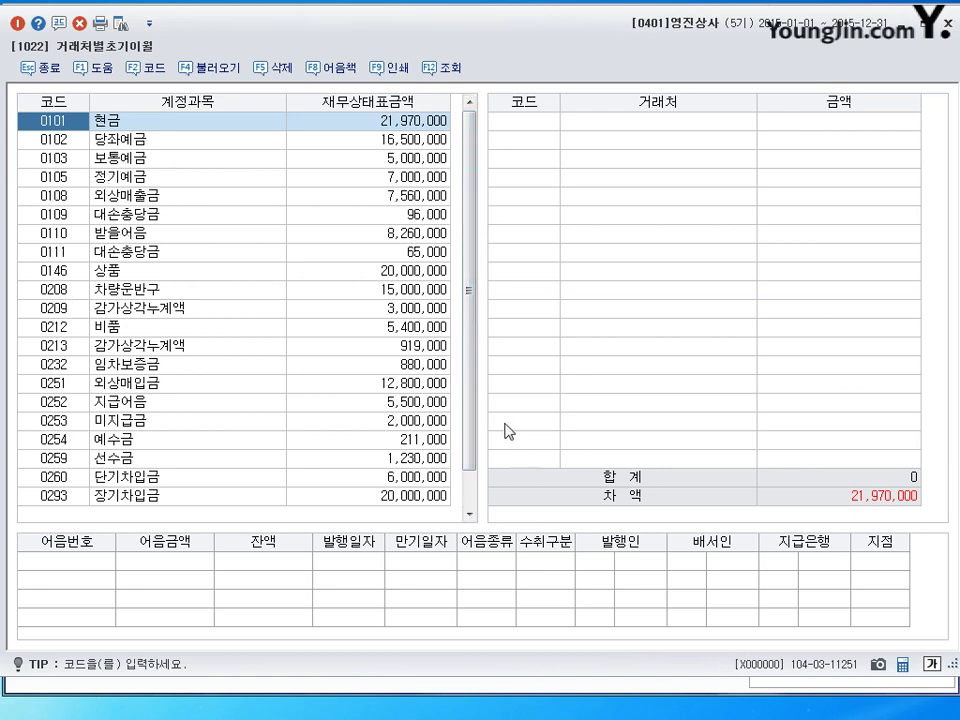
{"action": "mouse_move", "coordinate": [471, 392]}
{"action": "left_mouse_down"}
{"action": "mouse_move", "coordinate": [471, 450]}
{"action": "mouse_move", "coordinate": [469, 345]}
{"action": "mouse_move", "coordinate": [465, 409]}
{"action": "mouse_move", "coordinate": [465, 401]}
{"action": "left_mouse_up"}
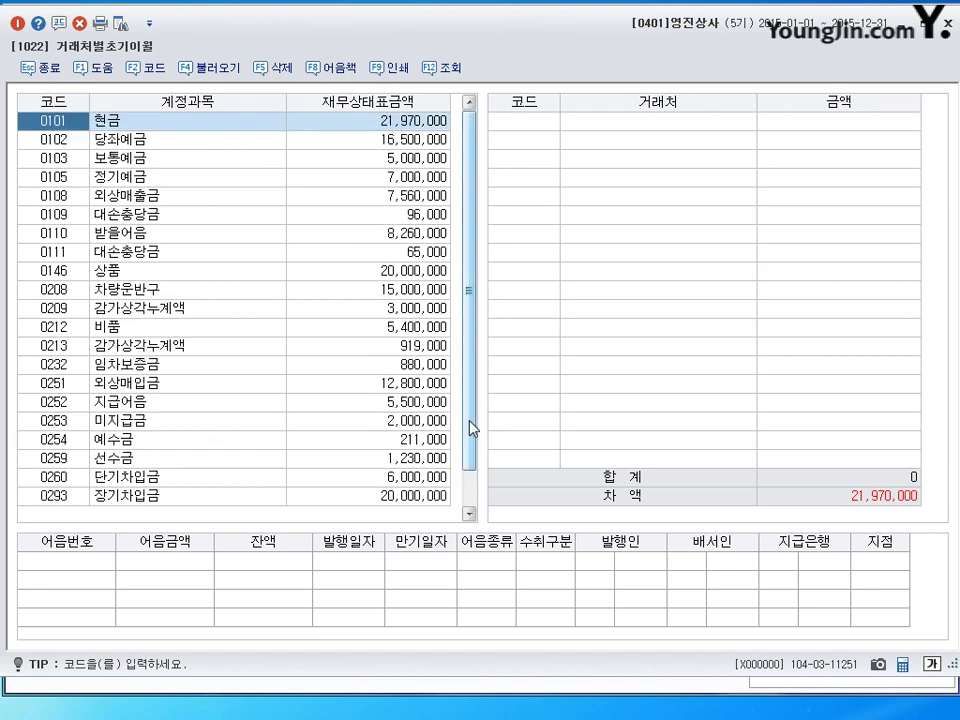
{"action": "left_click_drag", "start_coordinate": [471, 422], "coordinate": [471, 484]}
View the account code lookup for the empty row below 자본금 and close it without choosing an account
{"action": "left_click", "coordinate": [55, 497]}
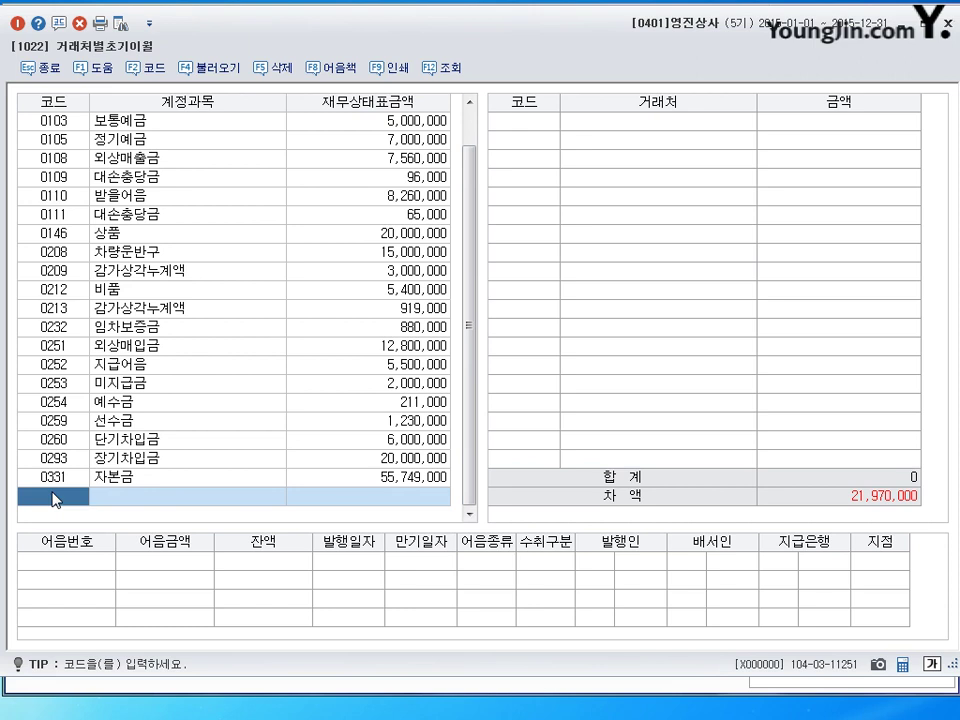
{"action": "left_click", "coordinate": [153, 75]}
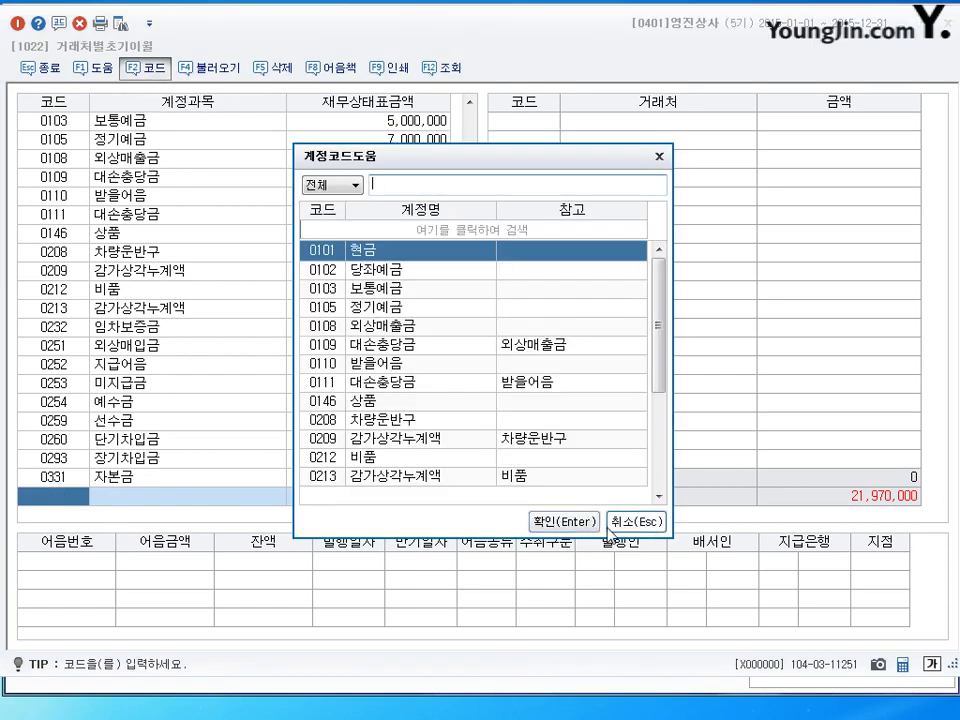
{"action": "left_click", "coordinate": [634, 641]}
Add customer 행복여행 with an amount of 1,500,000 under account 0110 받을어음
{"action": "left_click_drag", "start_coordinate": [476, 388], "coordinate": [471, 318]}
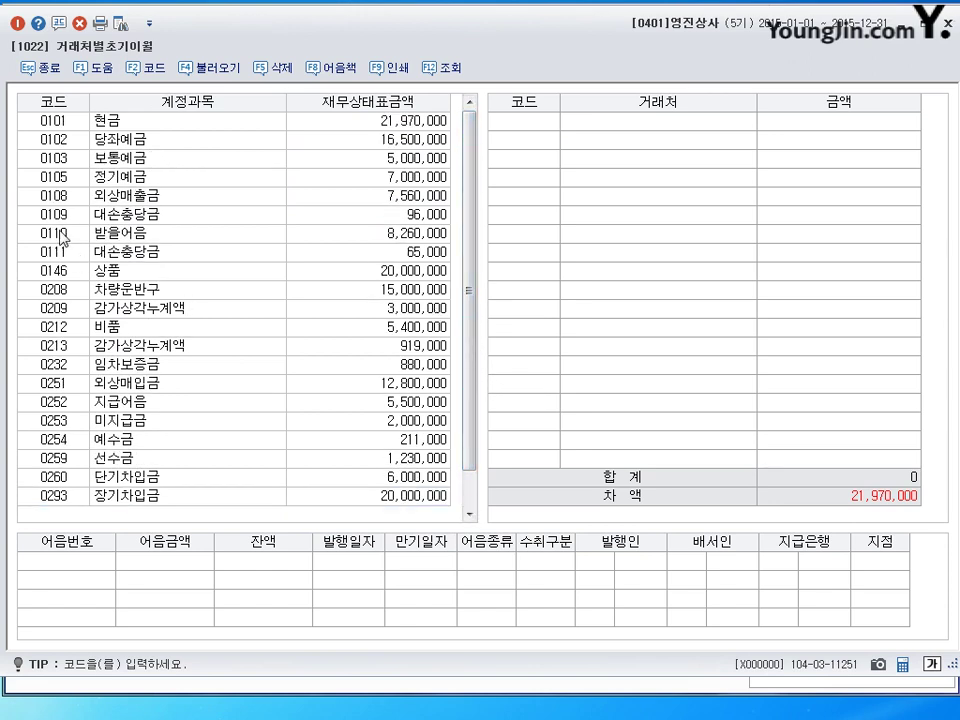
{"action": "left_click", "coordinate": [123, 238]}
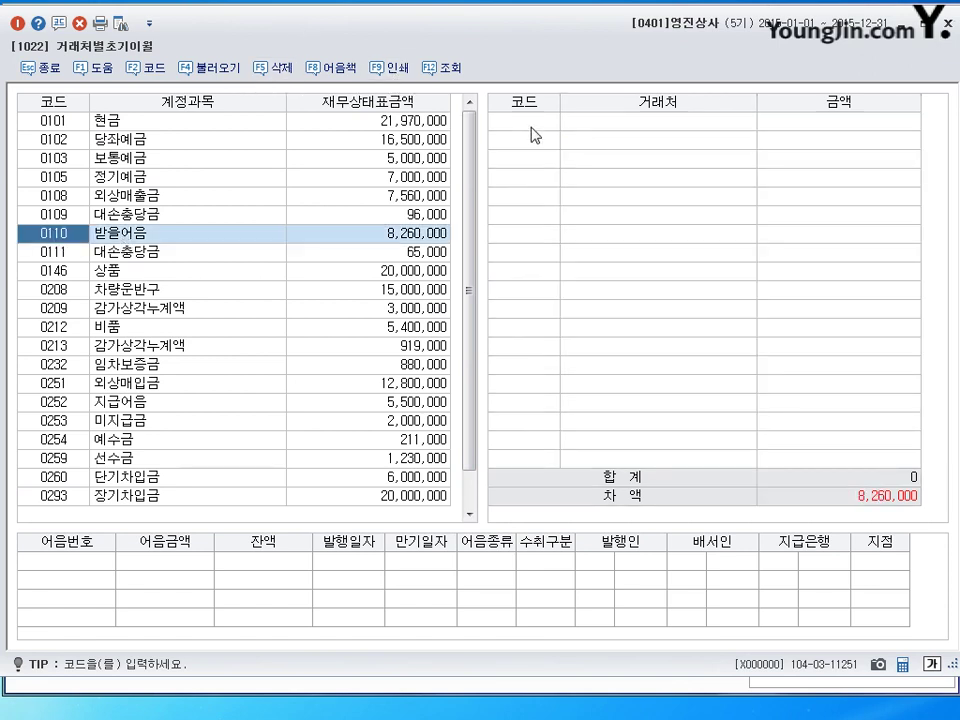
{"action": "left_click", "coordinate": [560, 145]}
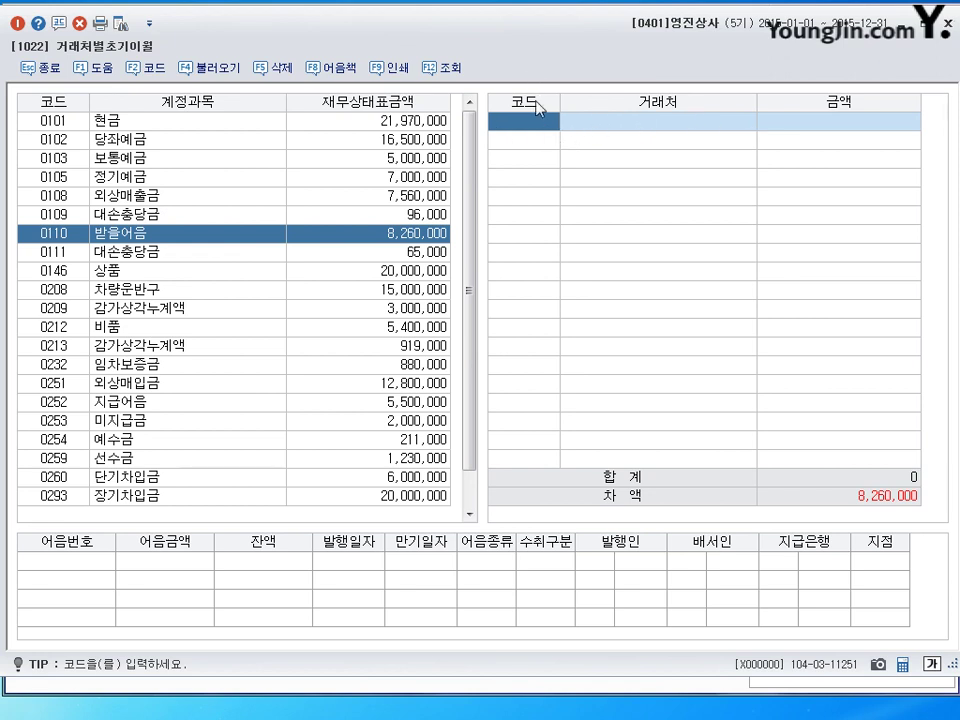
{"action": "left_click", "coordinate": [148, 69]}
{"action": "type", "text": "행복"}
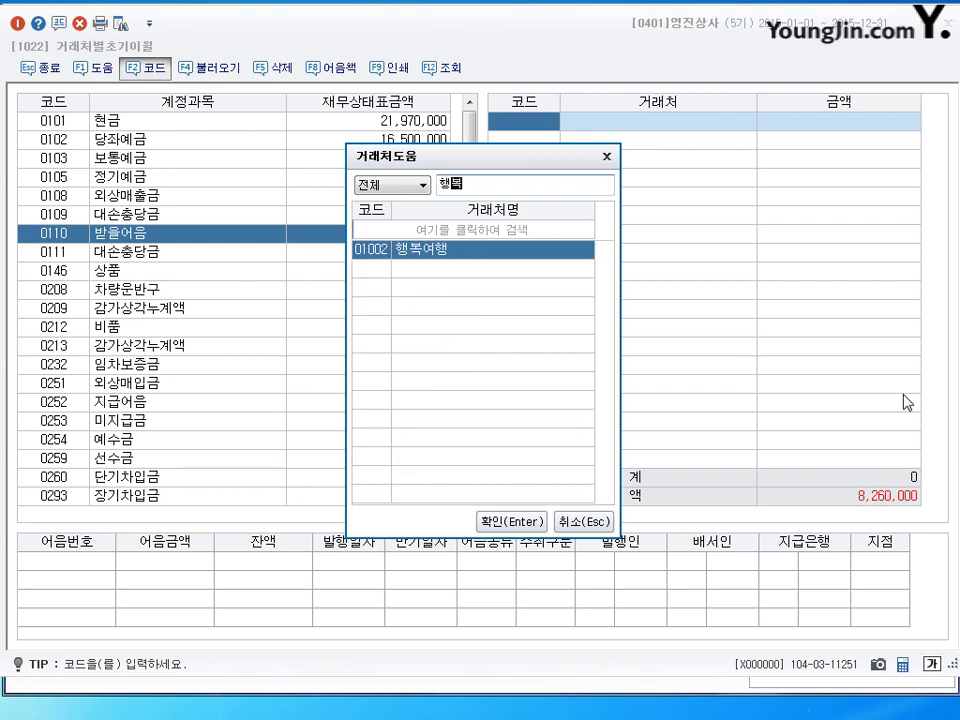
{"action": "key", "text": "Return"}
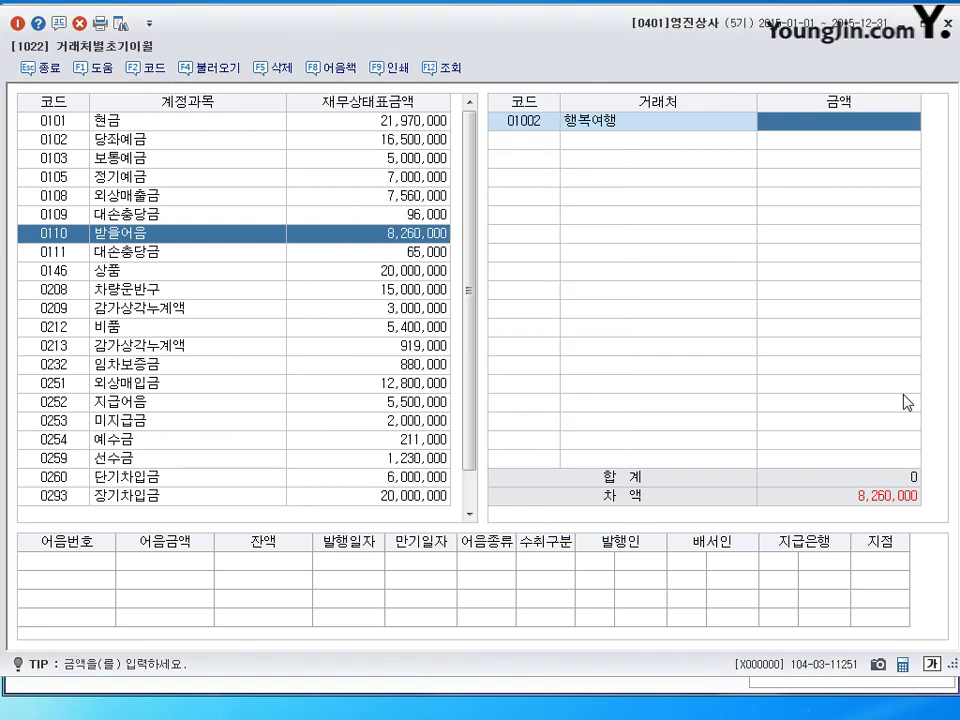
{"action": "type", "text": "1500000"}
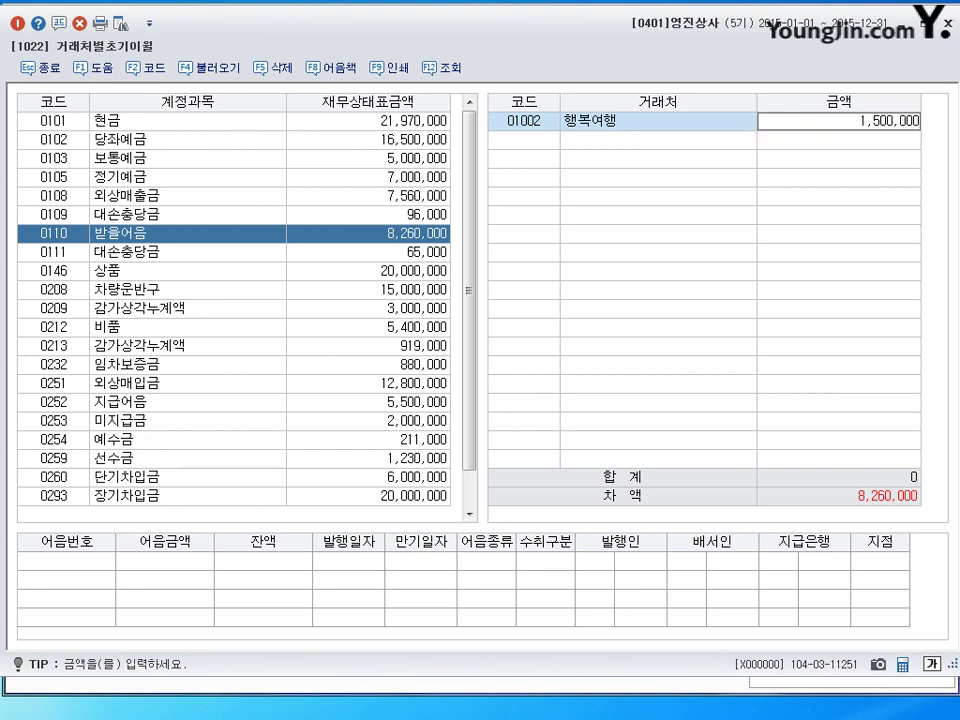
{"action": "key", "text": "Return"}
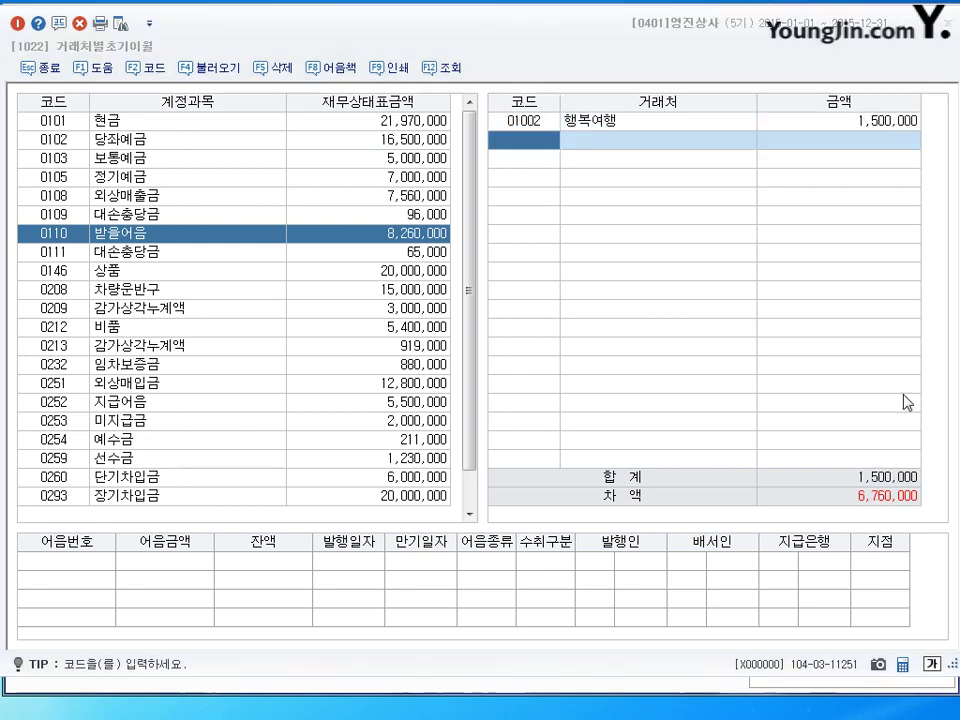
Add customer (주)경인 with an amount of 6,760,000 under 받을어음
{"action": "key", "text": "F2"}
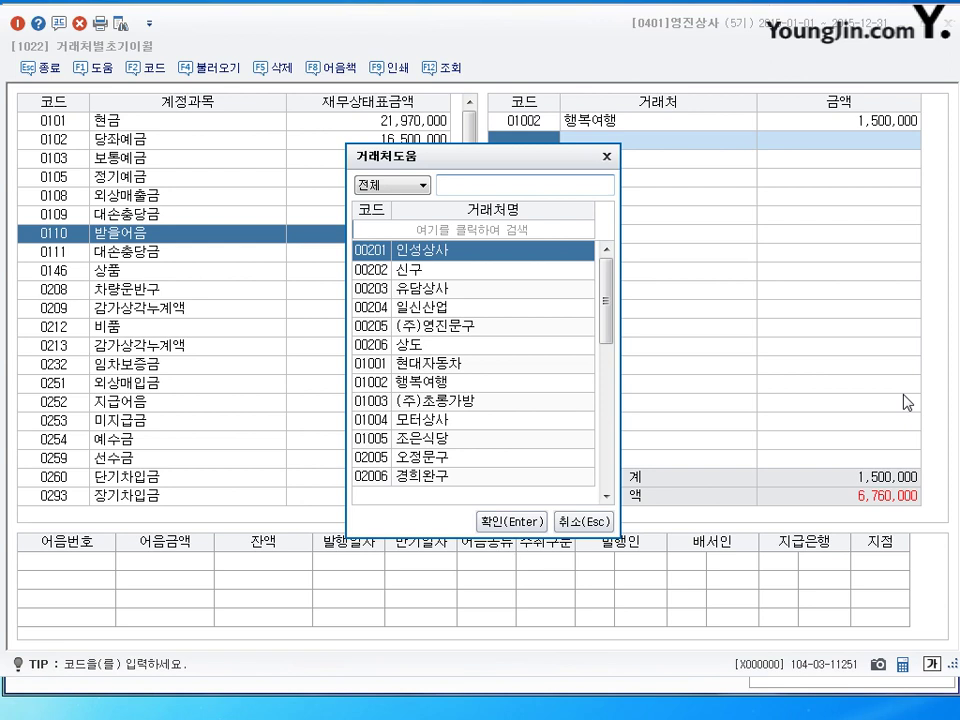
{"action": "type", "text": "경인"}
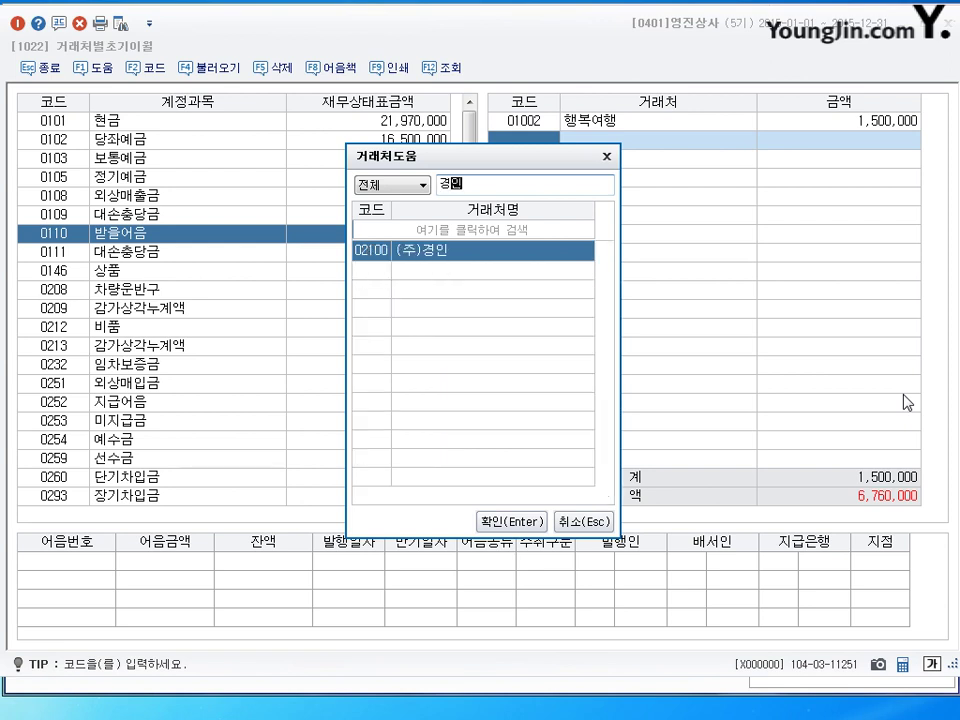
{"action": "key", "text": "Return"}
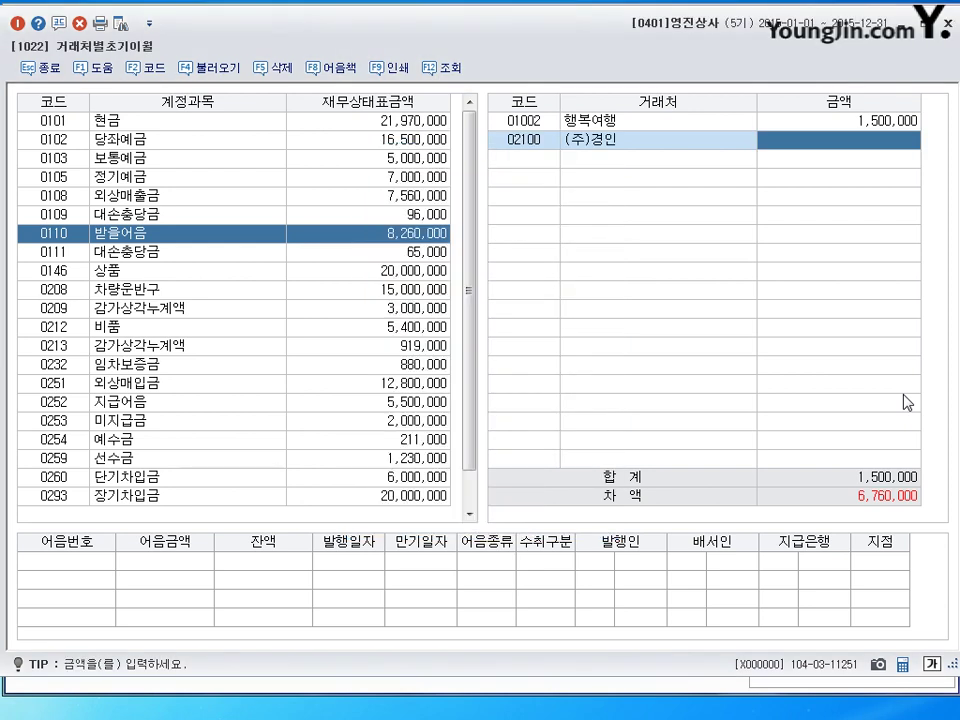
{"action": "type", "text": "6760000"}
{"action": "key", "text": "Return"}
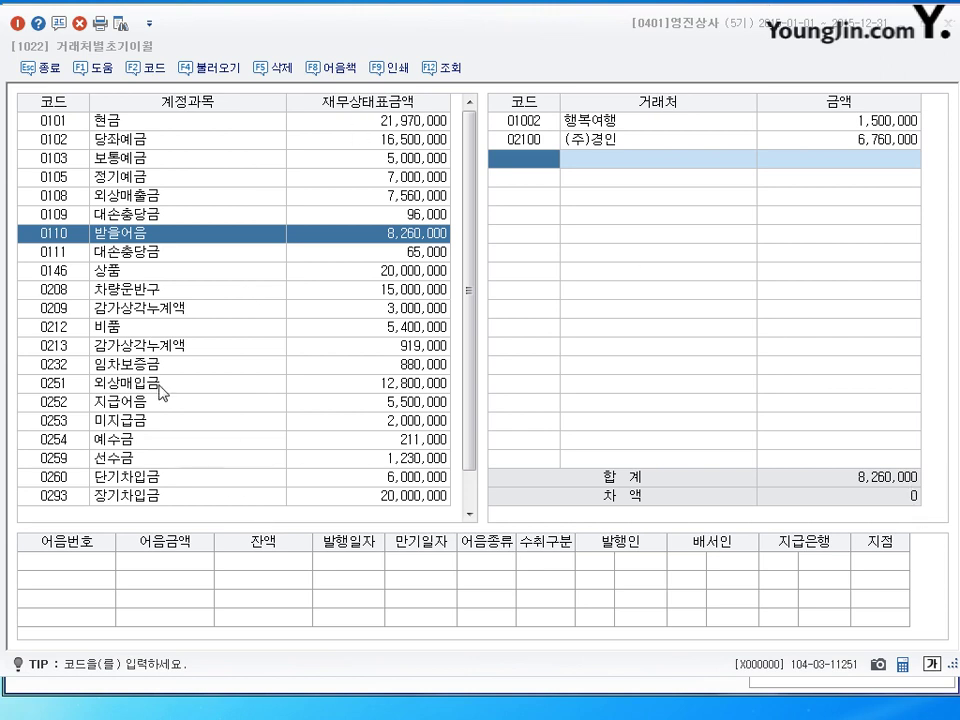
Add customer 오정문구 with an amount of 5,900,000 under account 0251 외상매입금
{"action": "left_click", "coordinate": [158, 384]}
{"action": "left_click", "coordinate": [540, 138]}
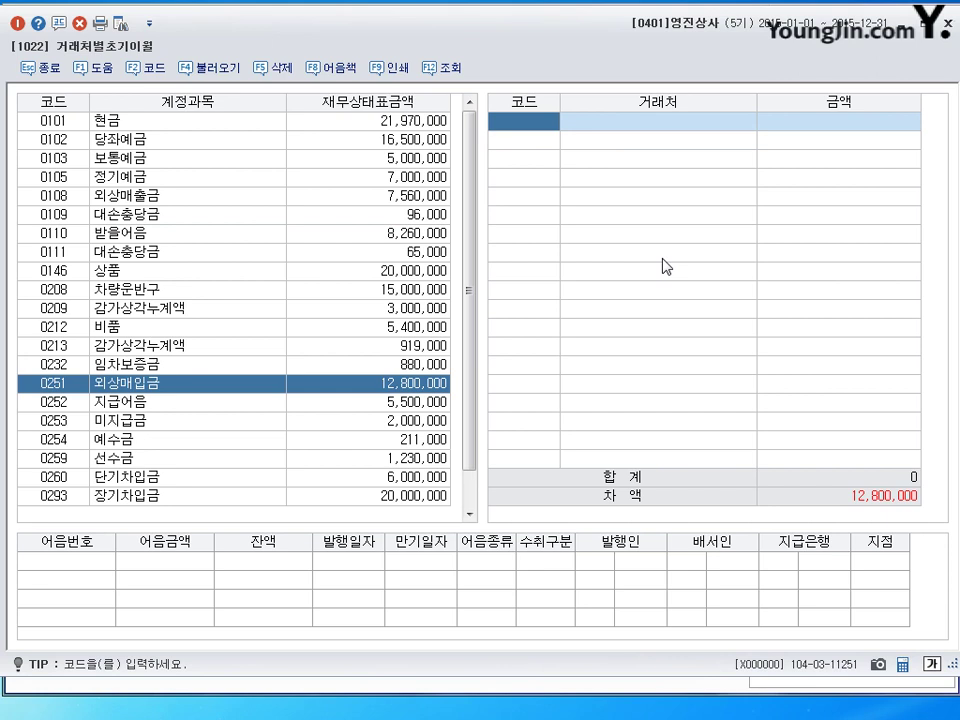
{"action": "key", "text": "F2"}
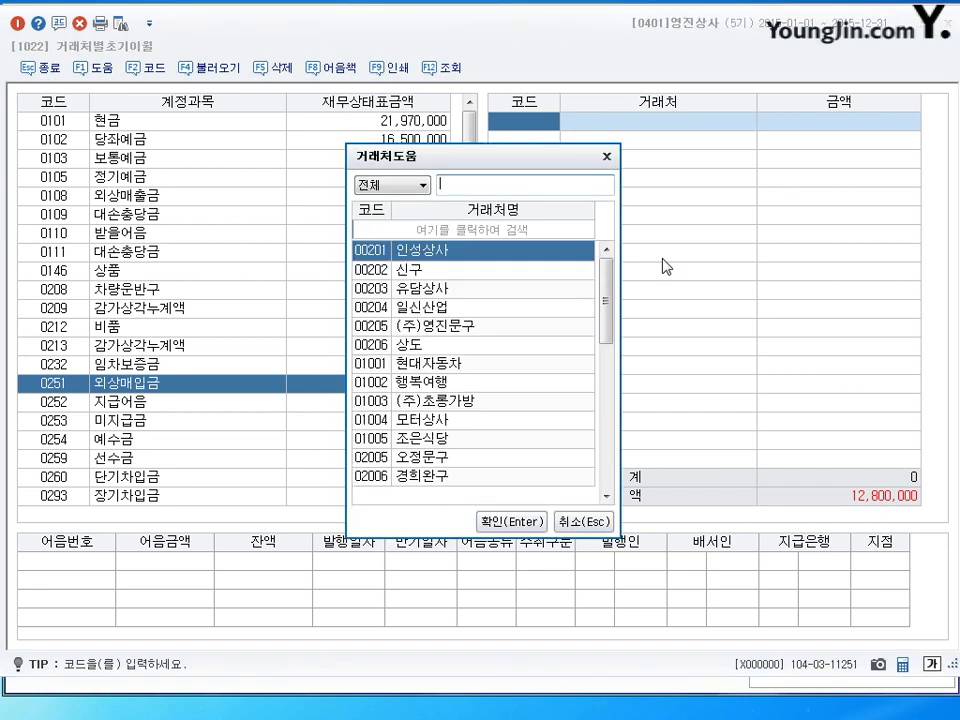
{"action": "type", "text": "ㅇ"}
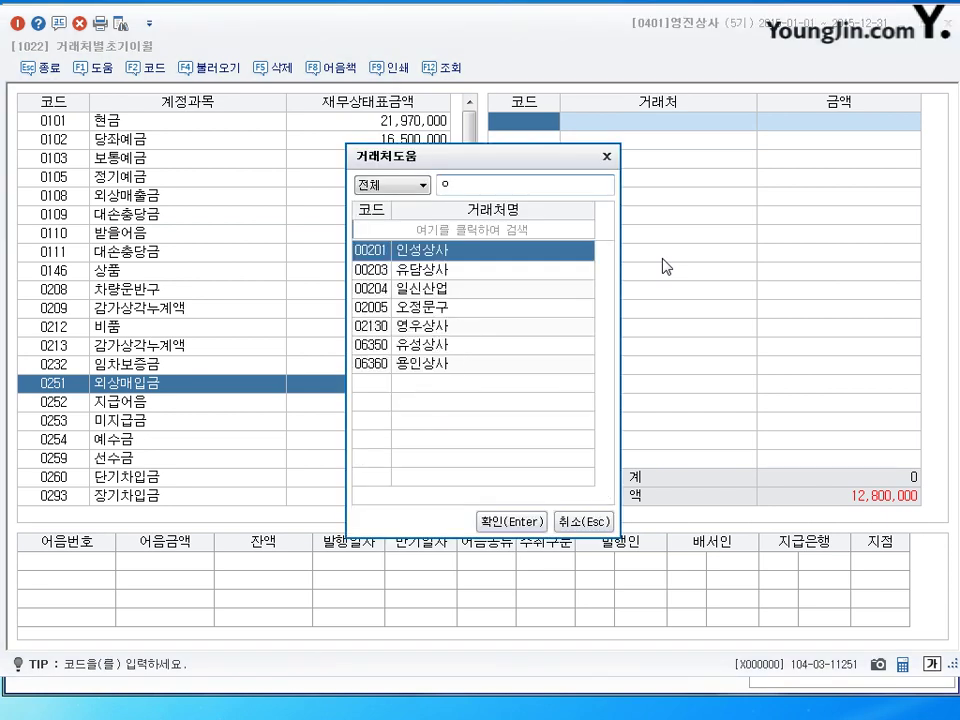
{"action": "type", "text": "ㅗㅈ"}
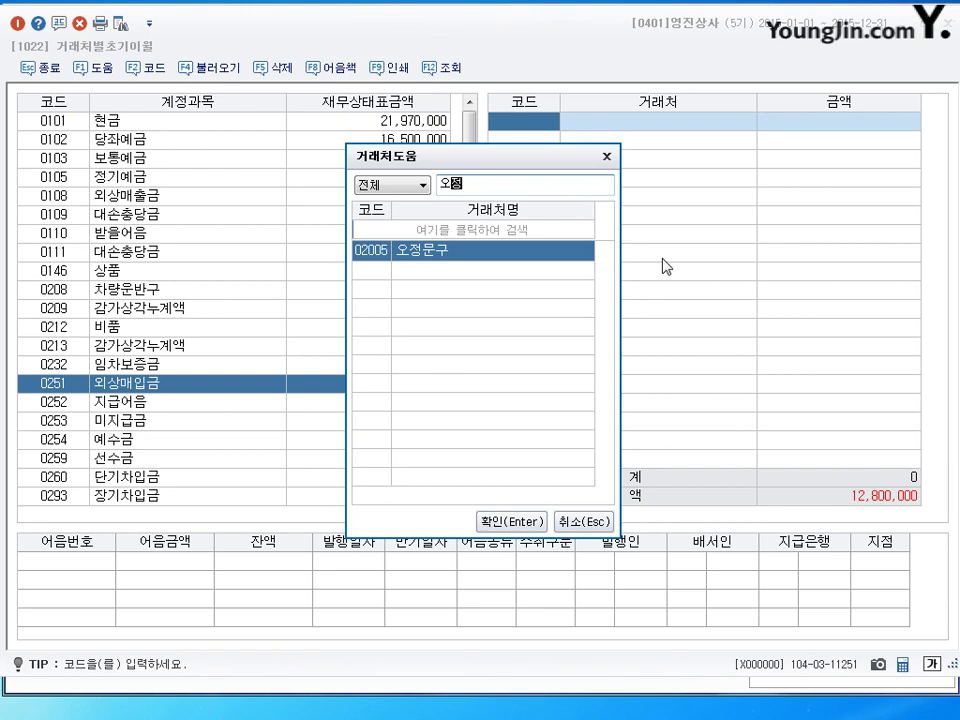
{"action": "key", "text": "Return"}
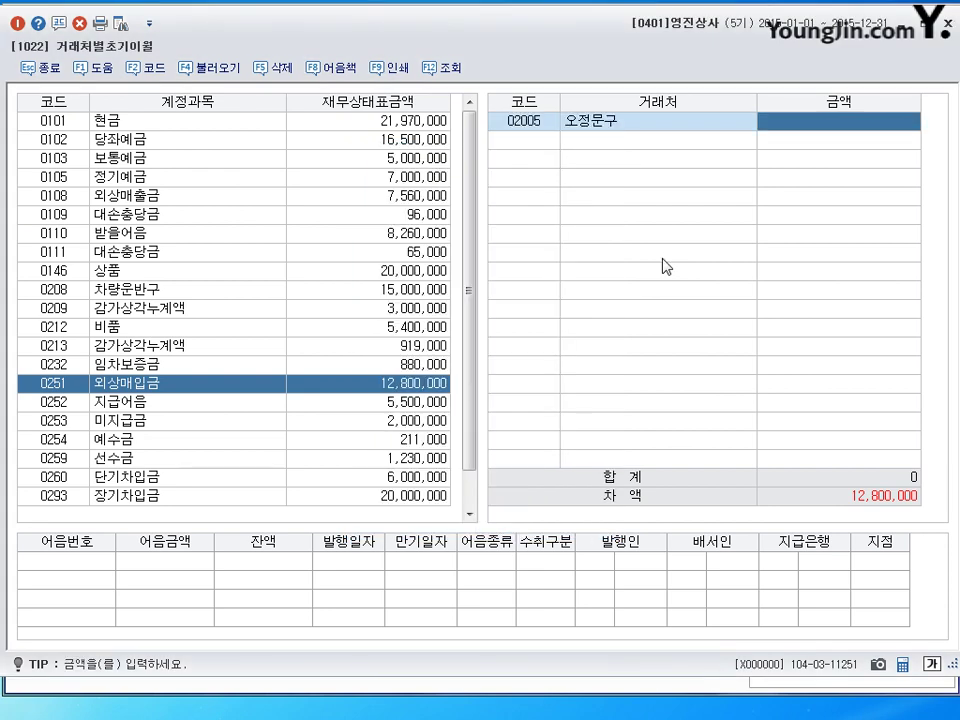
{"action": "type", "text": "5900000"}
{"action": "key", "text": "Return"}
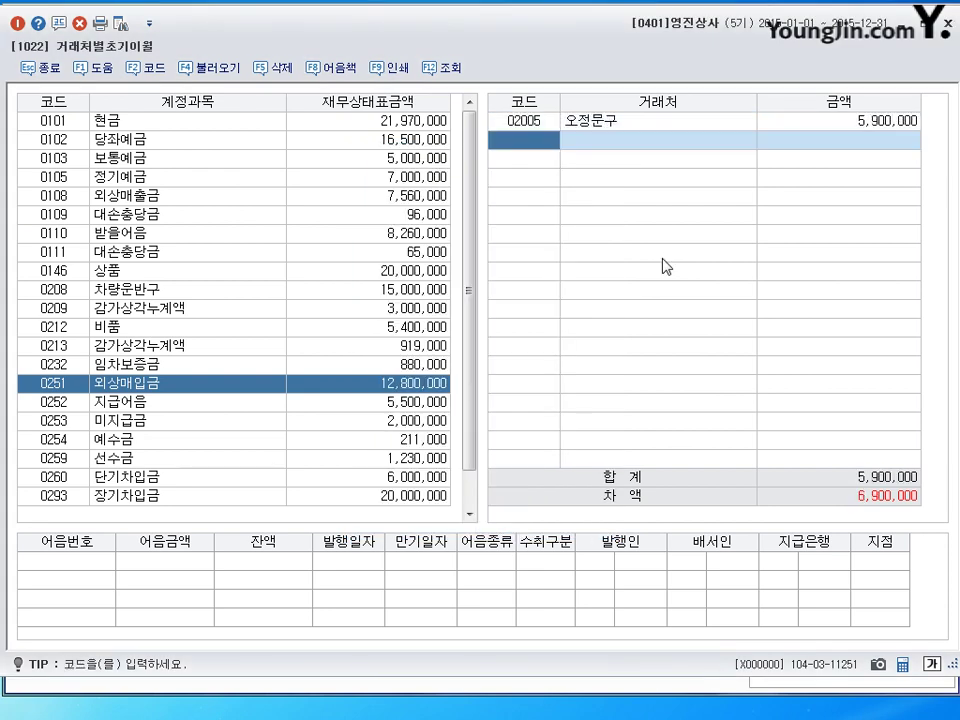
Add customer 럭셔리완구 with an amount of 5,000,000 under 외상매입금
{"action": "key", "text": "F2"}
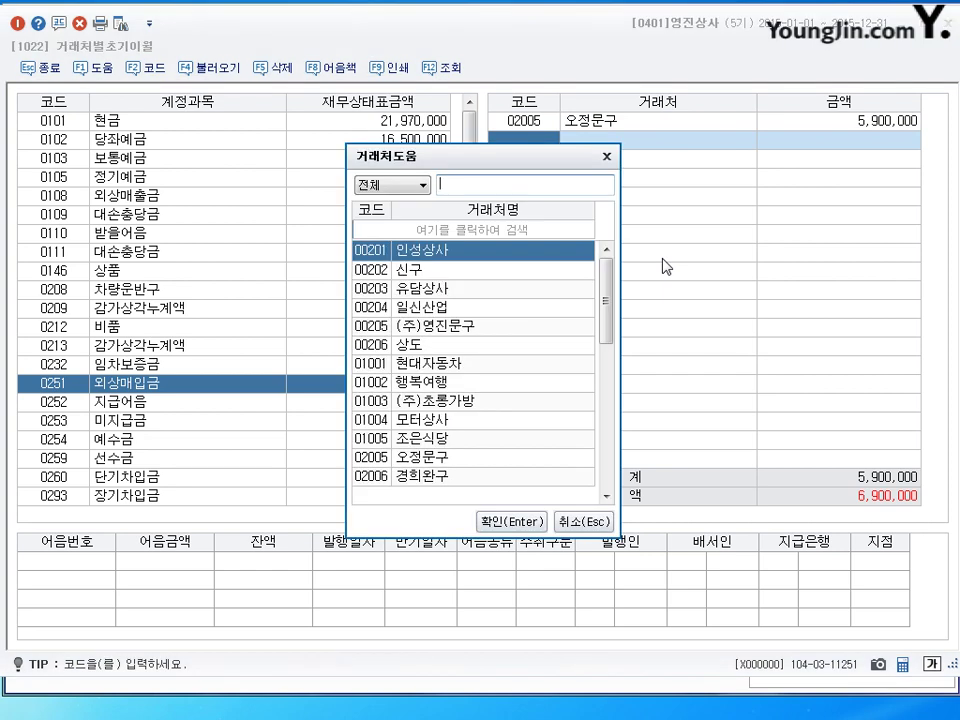
{"action": "type", "text": "ㄹ"}
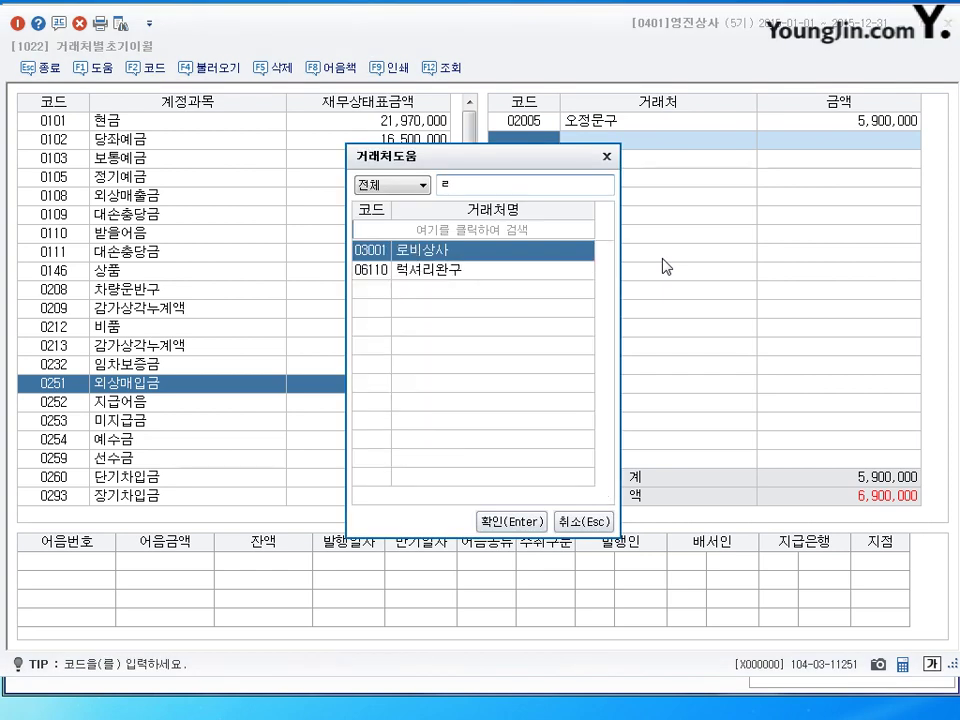
{"action": "type", "text": "ㅓㄱ"}
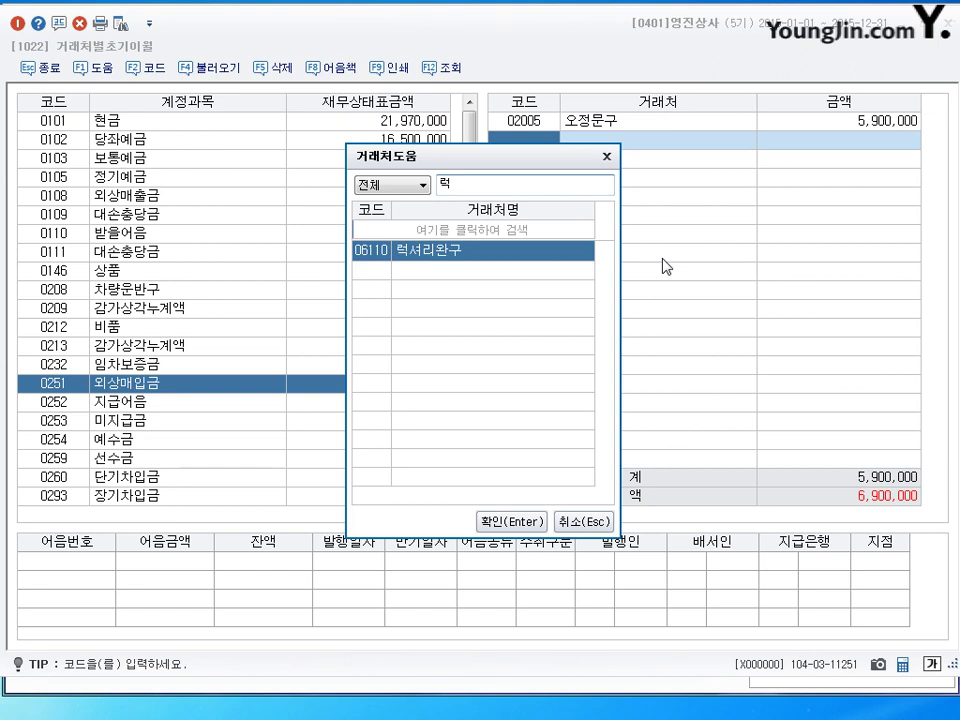
{"action": "type", "text": "서"}
{"action": "key", "text": "Return"}
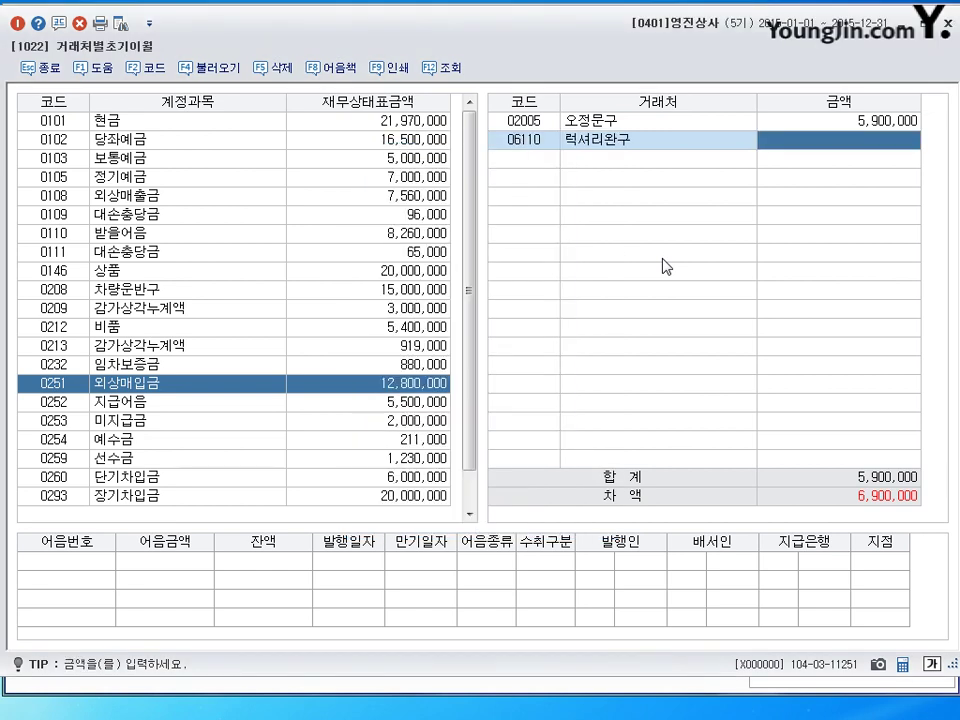
{"action": "type", "text": "5000000"}
{"action": "key", "text": "Return"}
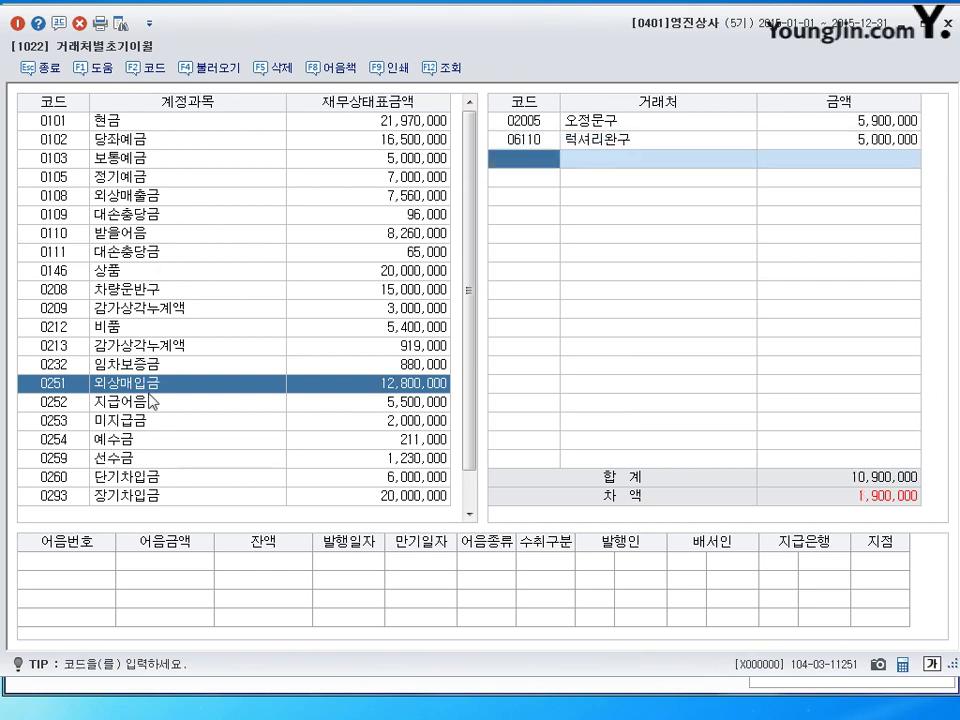
Add customer 무궁빌딩 with an amount of 2,000,000 under account 0253 미지급금
{"action": "left_click", "coordinate": [135, 421]}
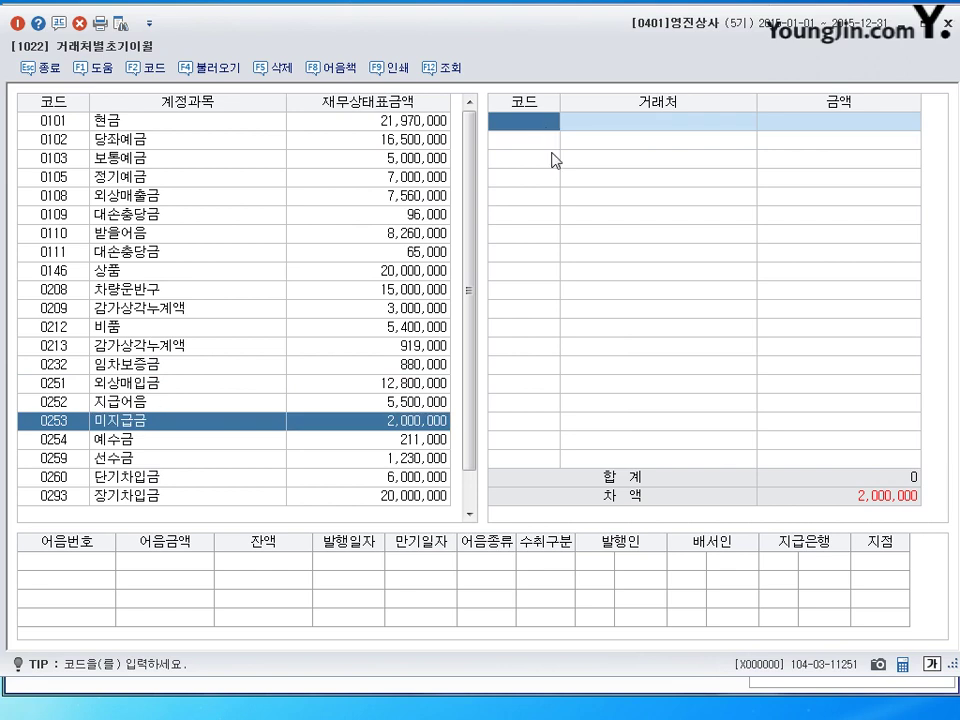
{"action": "key", "text": "F2"}
{"action": "type", "text": "무궁"}
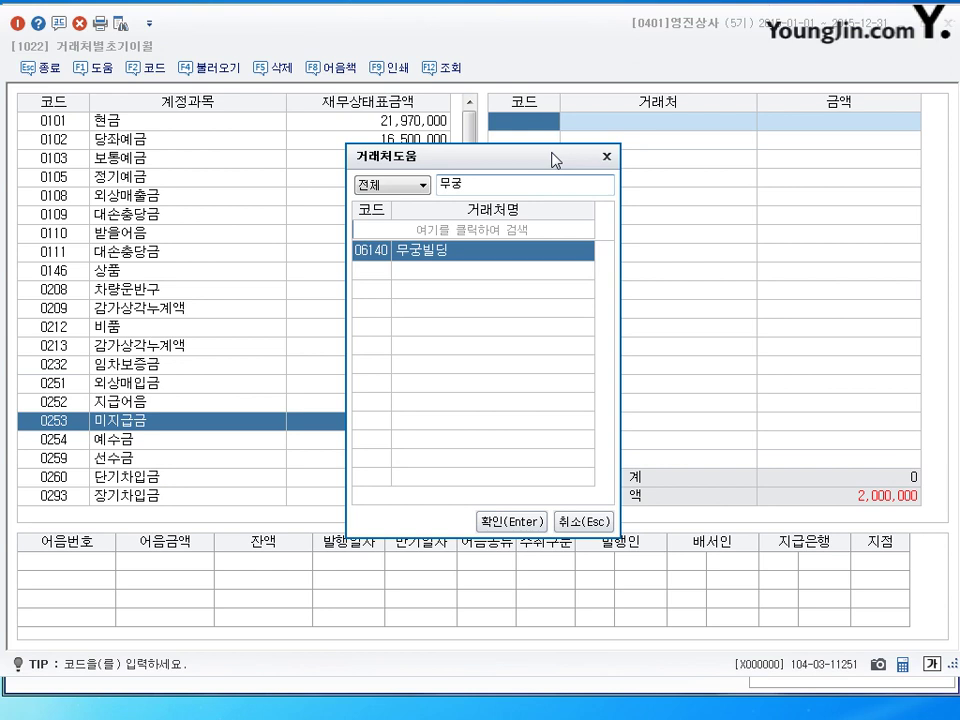
{"action": "key", "text": "Return"}
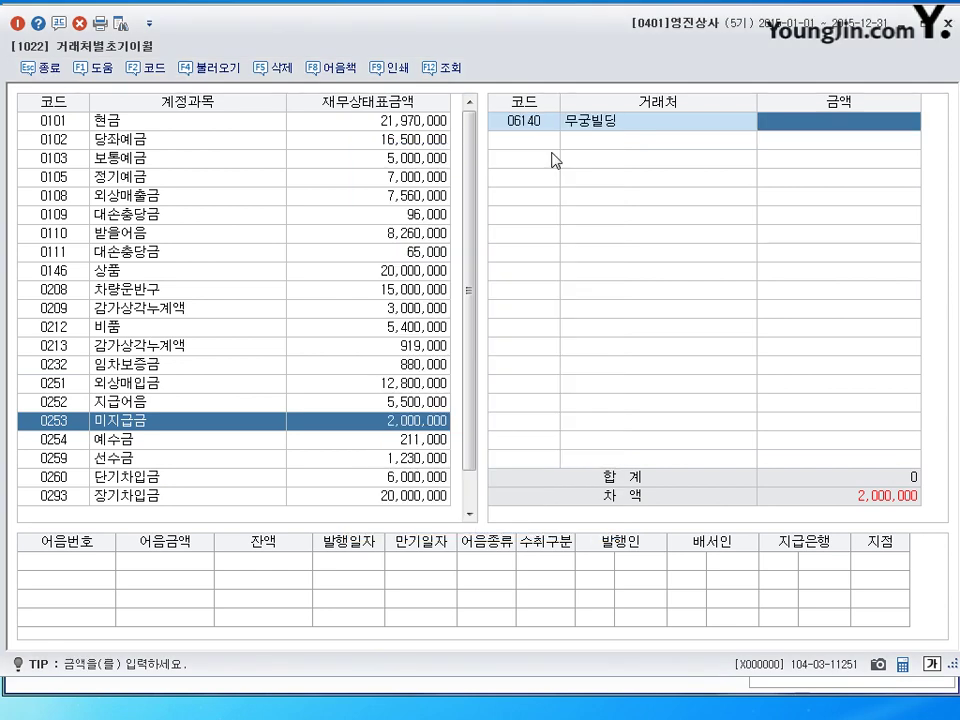
{"action": "type", "text": "2000000"}
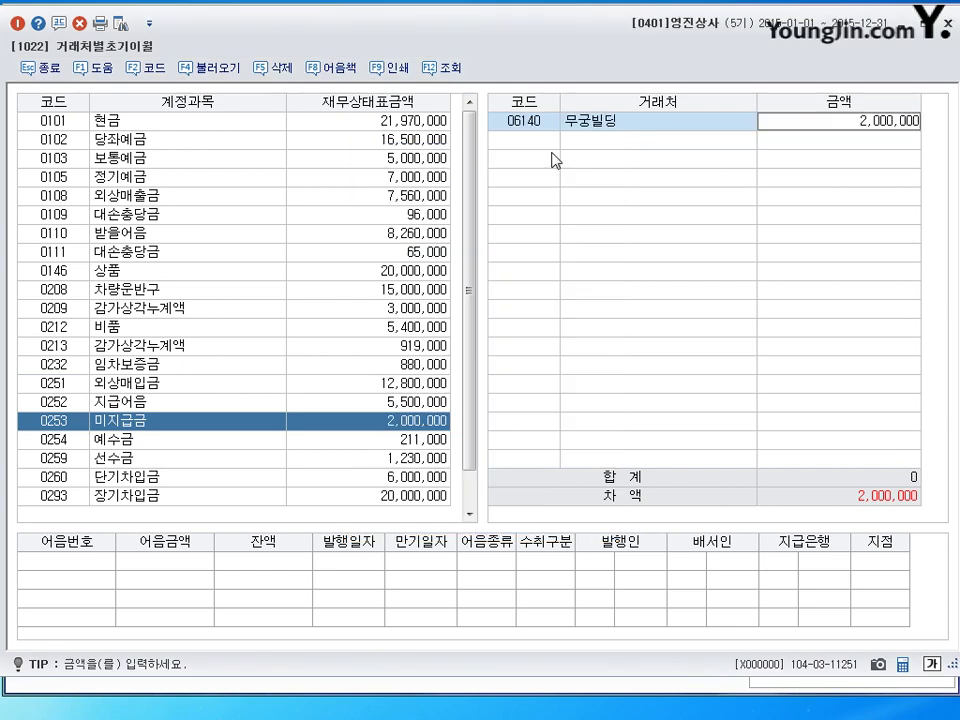
{"action": "key", "text": "Return"}
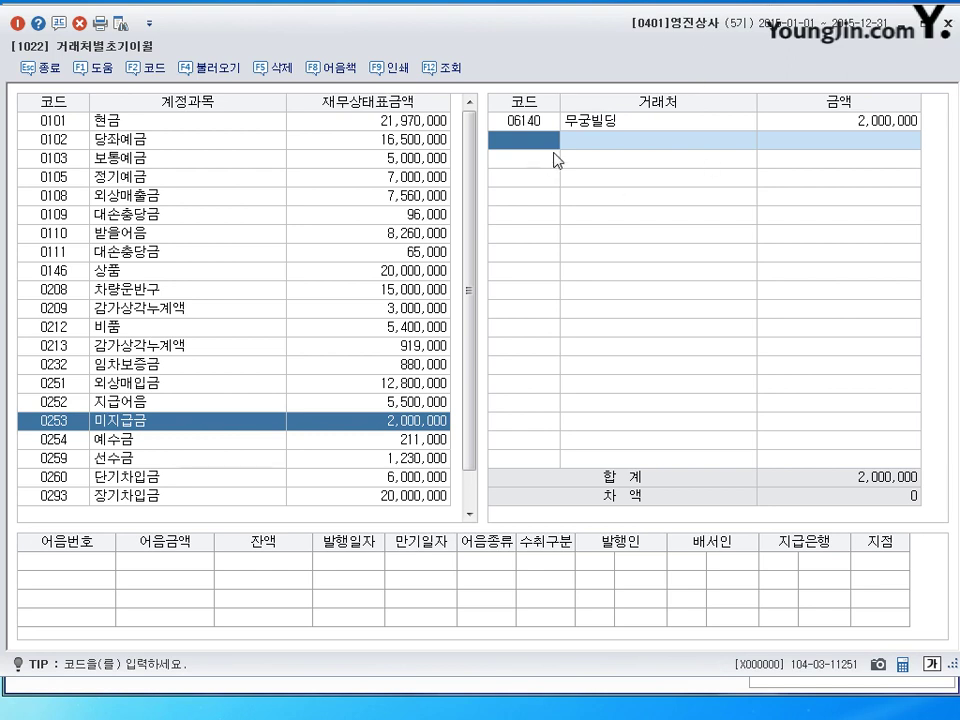
View the customer code lookup for the 무궁빌딩 row, close it without choosing a customer, and check the row's amount
{"action": "left_click", "coordinate": [522, 124]}
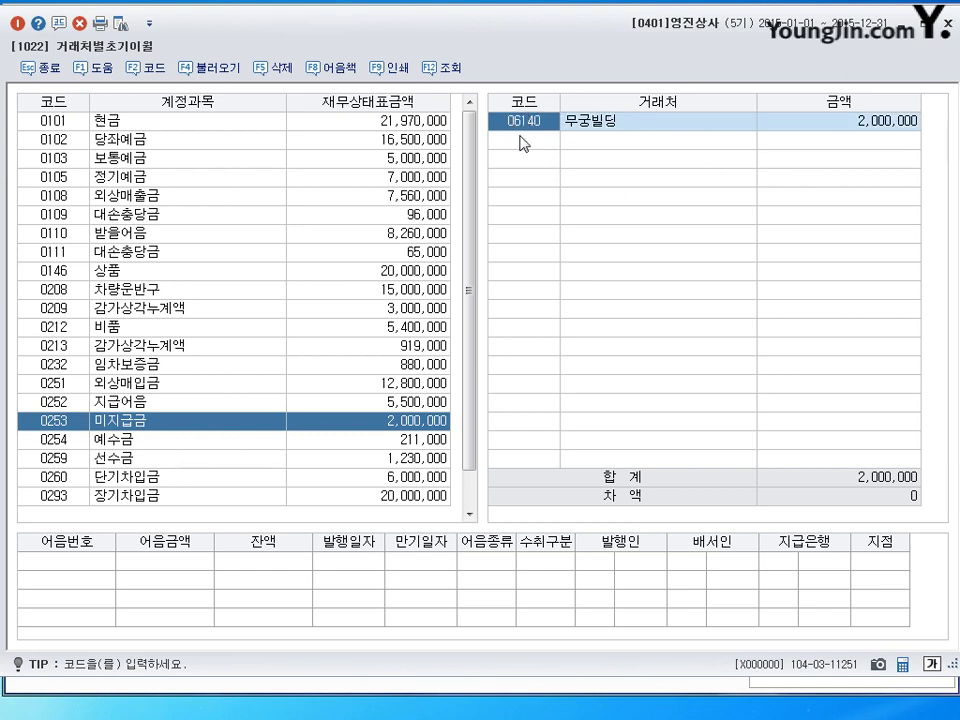
{"action": "left_click", "coordinate": [148, 72]}
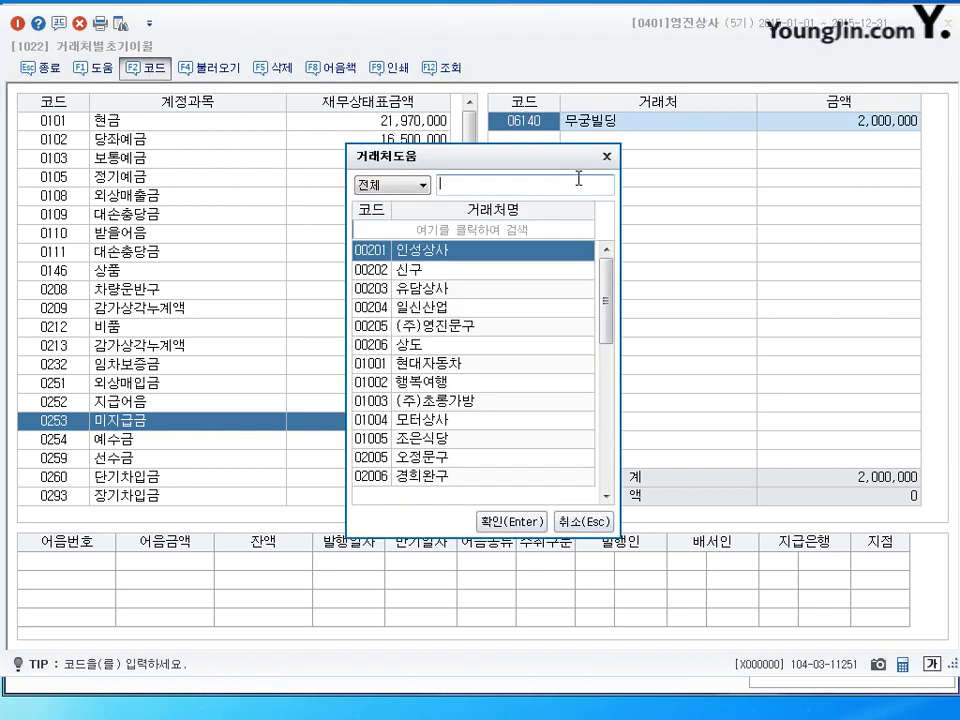
{"action": "left_click", "coordinate": [606, 156]}
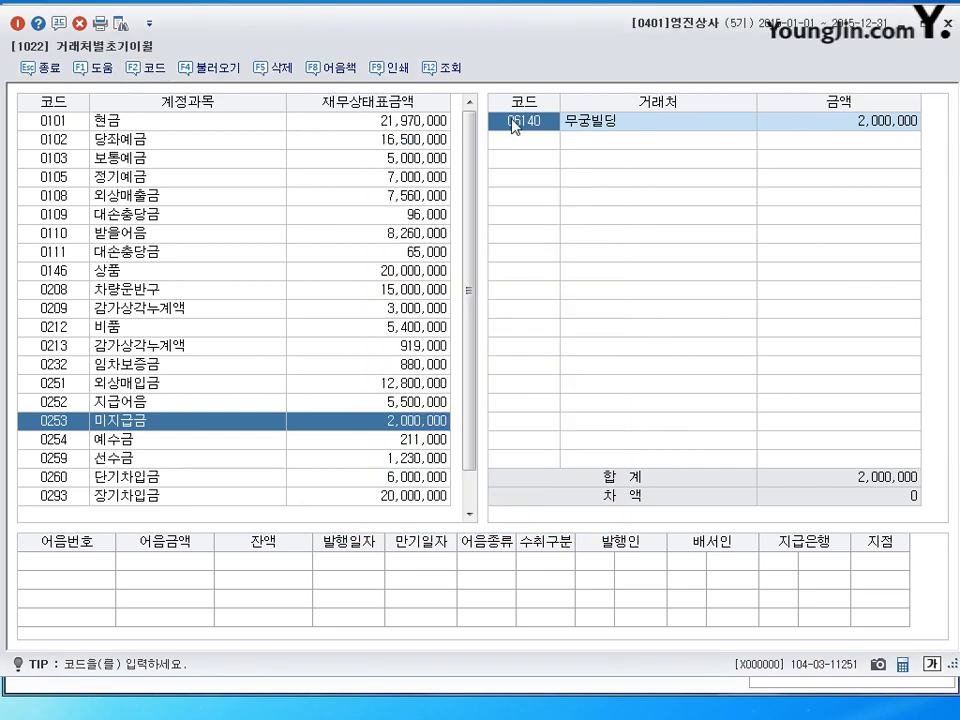
{"action": "left_click", "coordinate": [514, 126]}
{"action": "left_click", "coordinate": [870, 124]}
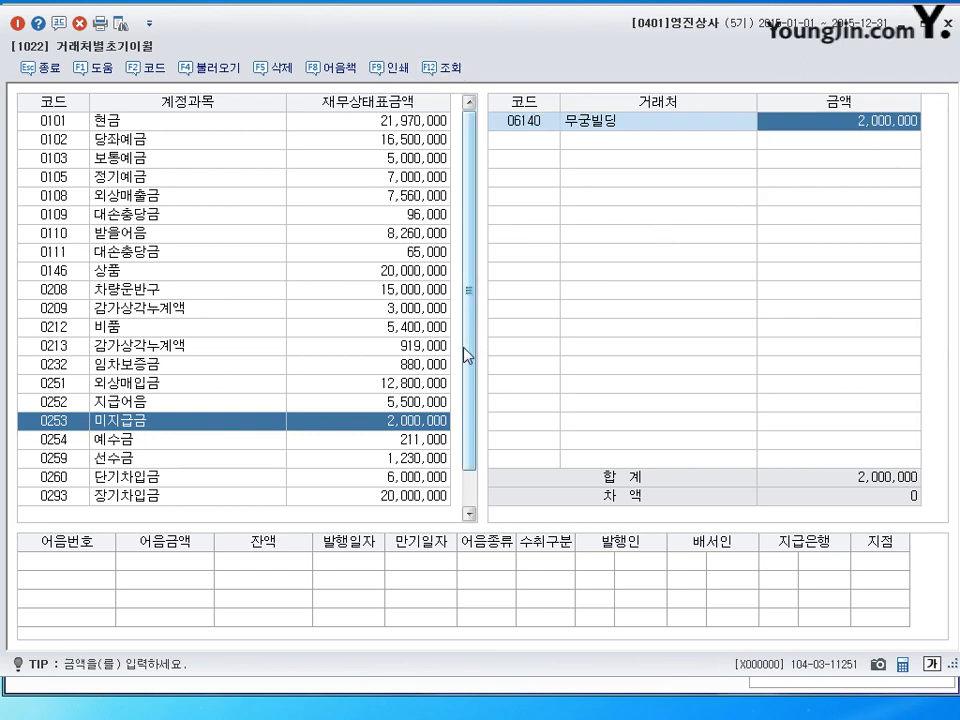
Review the customer entries under 받을어음 and view the customer code lookup for the 행복여행 row, closing it without choosing a customer
{"action": "left_click", "coordinate": [55, 233]}
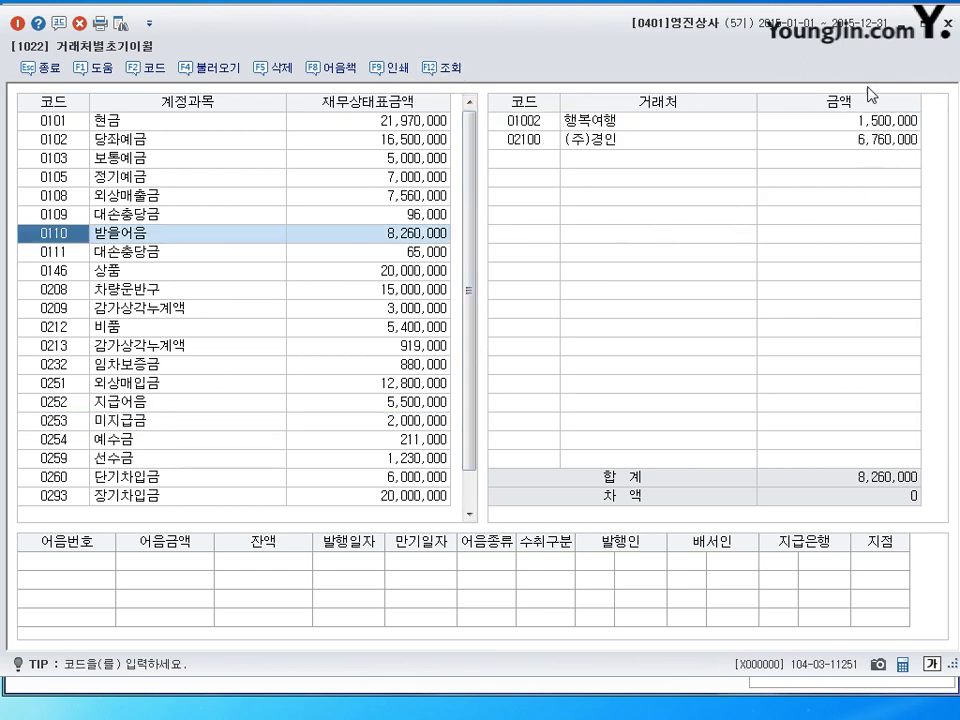
{"action": "left_click", "coordinate": [876, 124]}
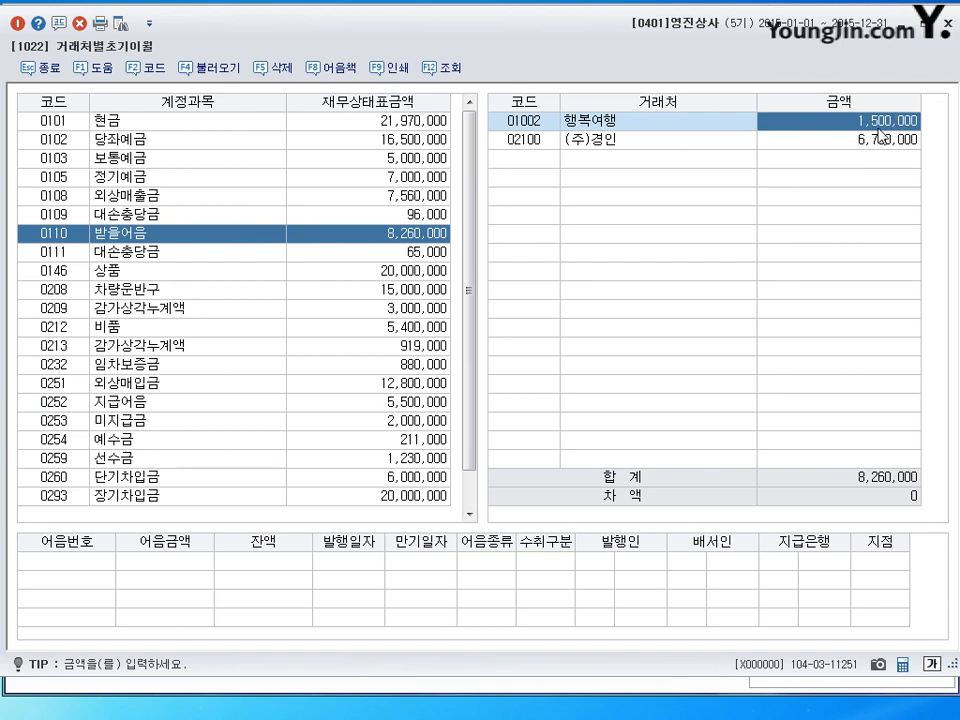
{"action": "left_click", "coordinate": [548, 126]}
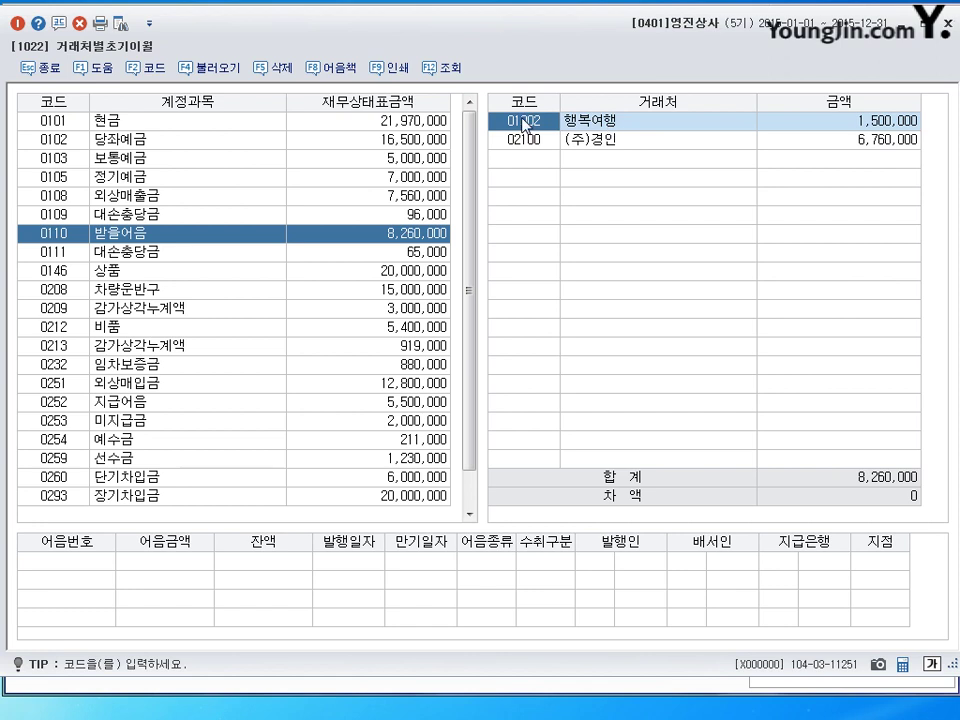
{"action": "left_click", "coordinate": [140, 68]}
{"action": "left_click", "coordinate": [583, 521]}
{"action": "left_click", "coordinate": [151, 75]}
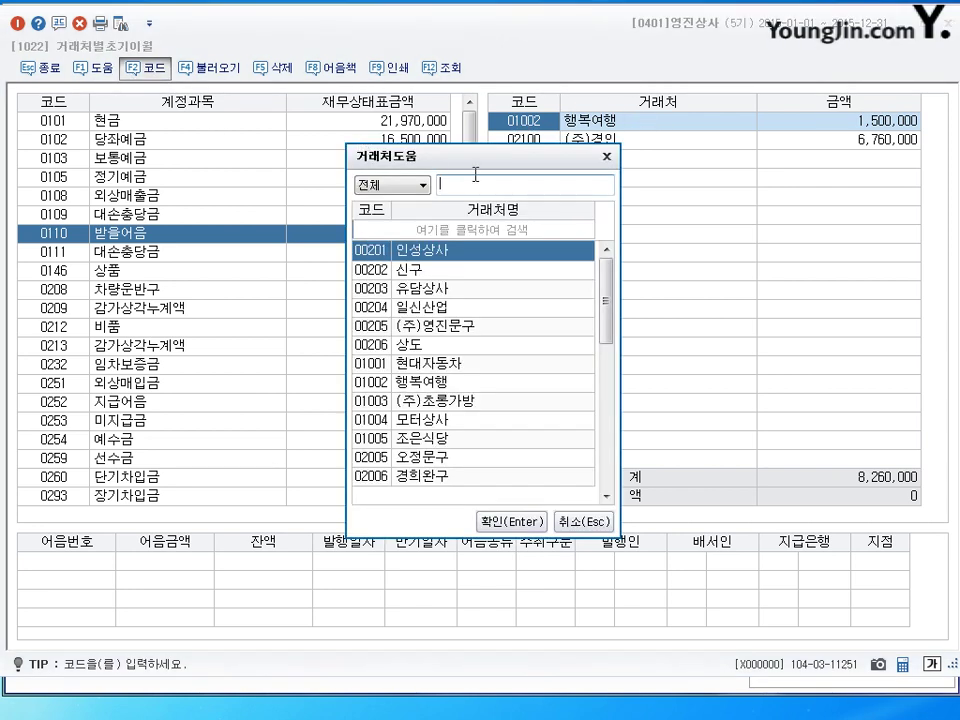
{"action": "left_click_drag", "start_coordinate": [567, 164], "coordinate": [667, 153]}
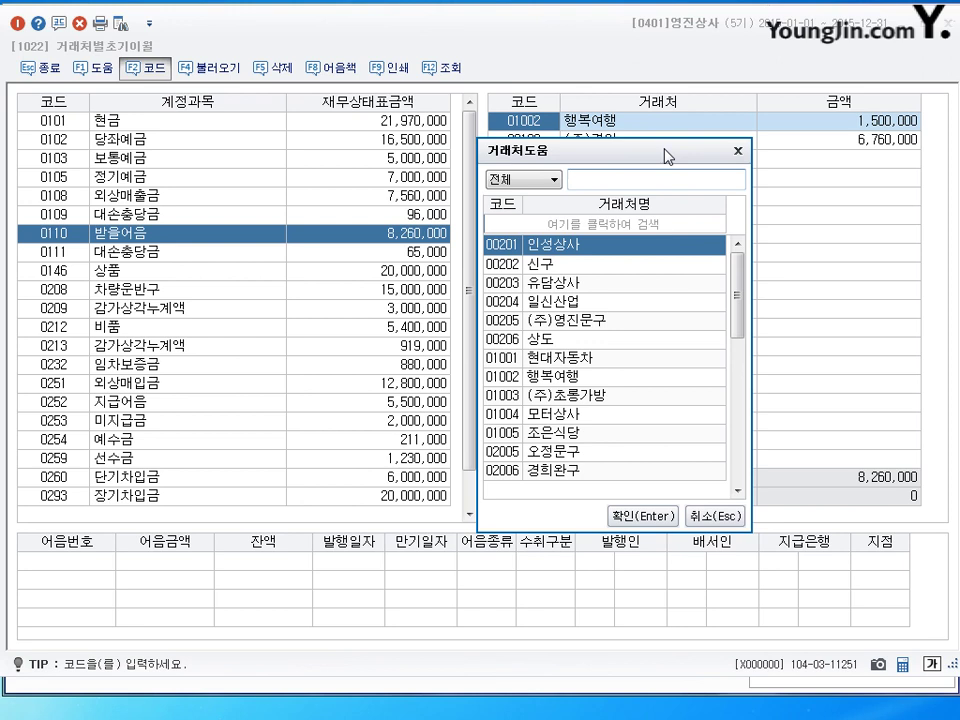
{"action": "left_click", "coordinate": [681, 516]}
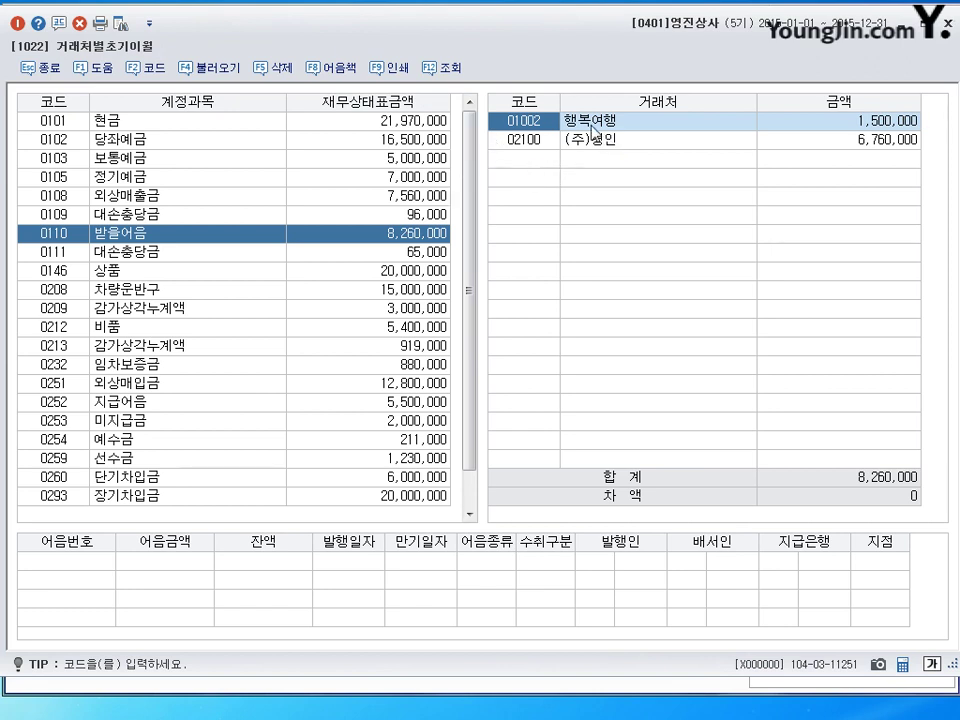
{"action": "left_click", "coordinate": [531, 175]}
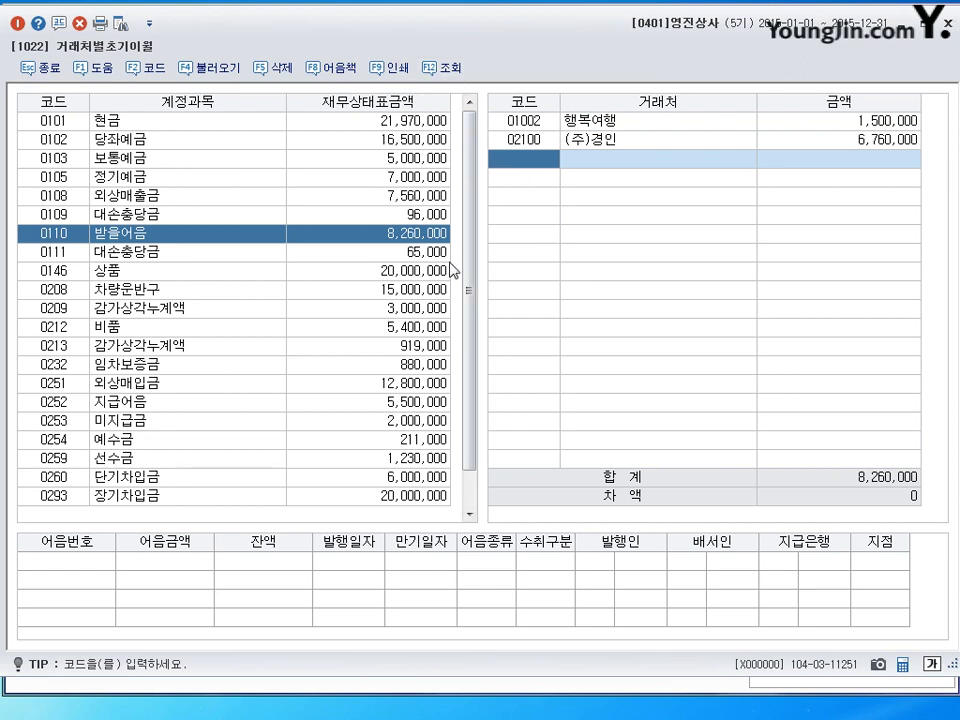
{"action": "left_click_drag", "start_coordinate": [474, 285], "coordinate": [352, 171]}
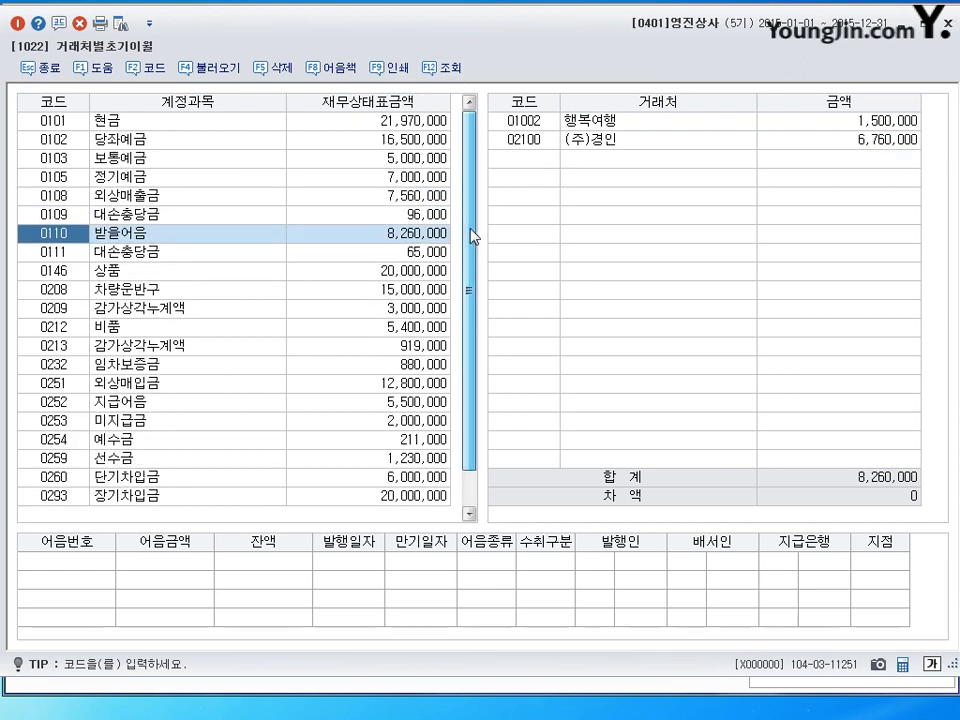